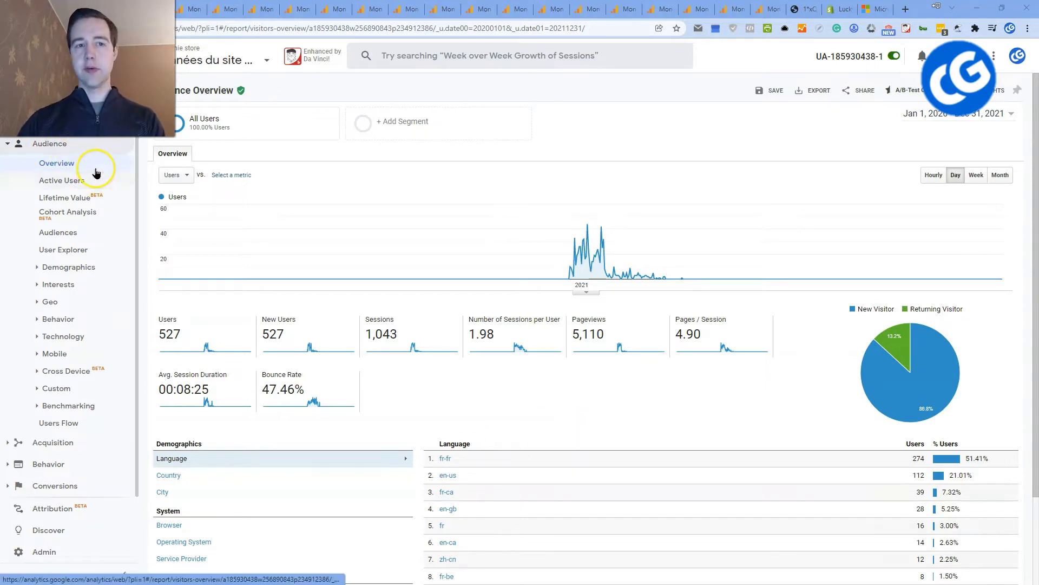
View the preset date ranges available for the Audience Overview report without changing the current range
{"action": "left_click", "coordinate": [975, 114]}
{"action": "left_click", "coordinate": [951, 132]}
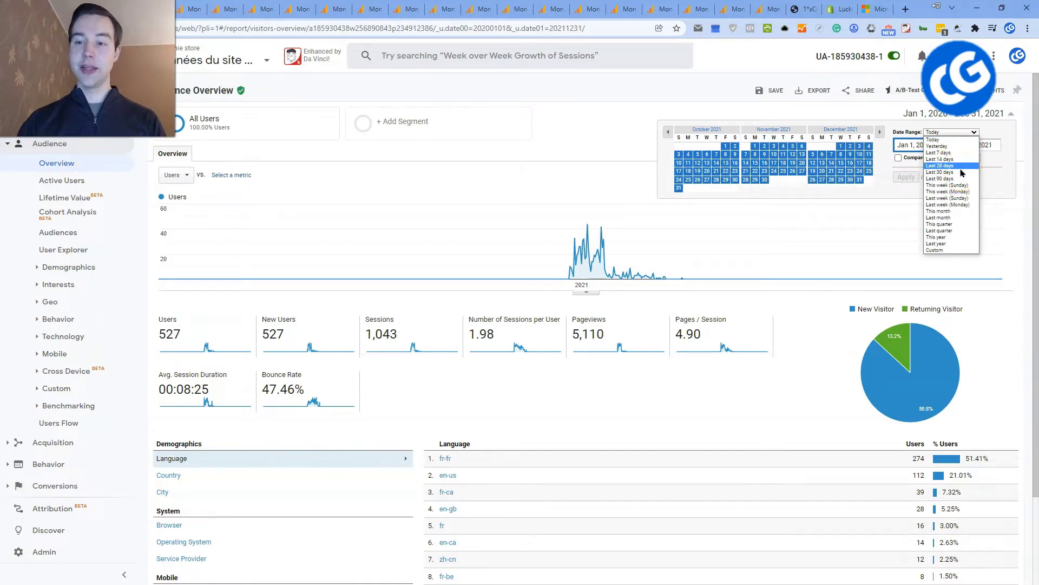
{"action": "left_click", "coordinate": [670, 385]}
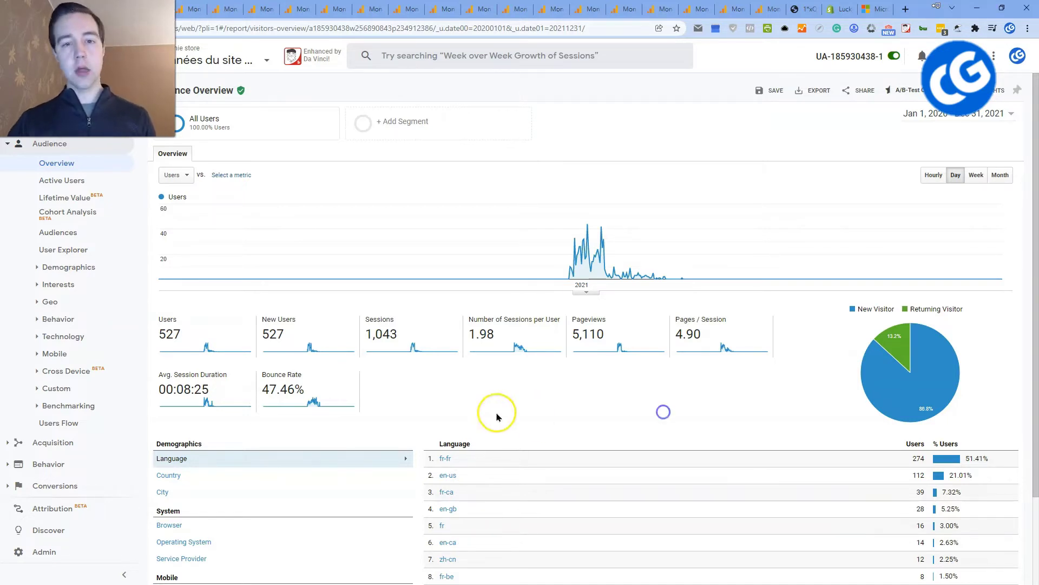
Examine the bounce rate and the new versus returning visitor split in the Audience Overview report
{"action": "left_click_drag", "start_coordinate": [315, 389], "coordinate": [262, 389]}
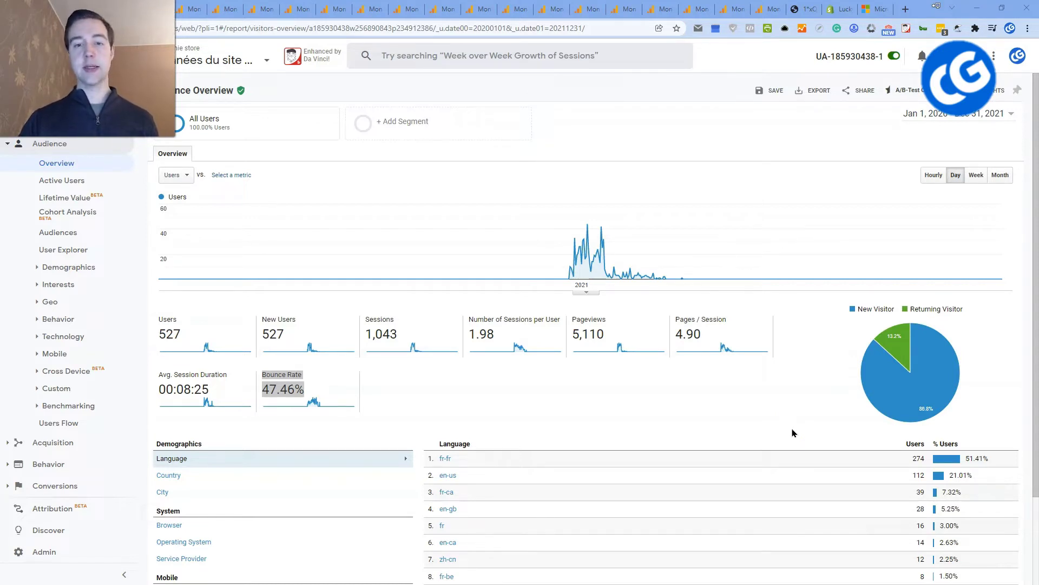
{"action": "left_click", "coordinate": [764, 421]}
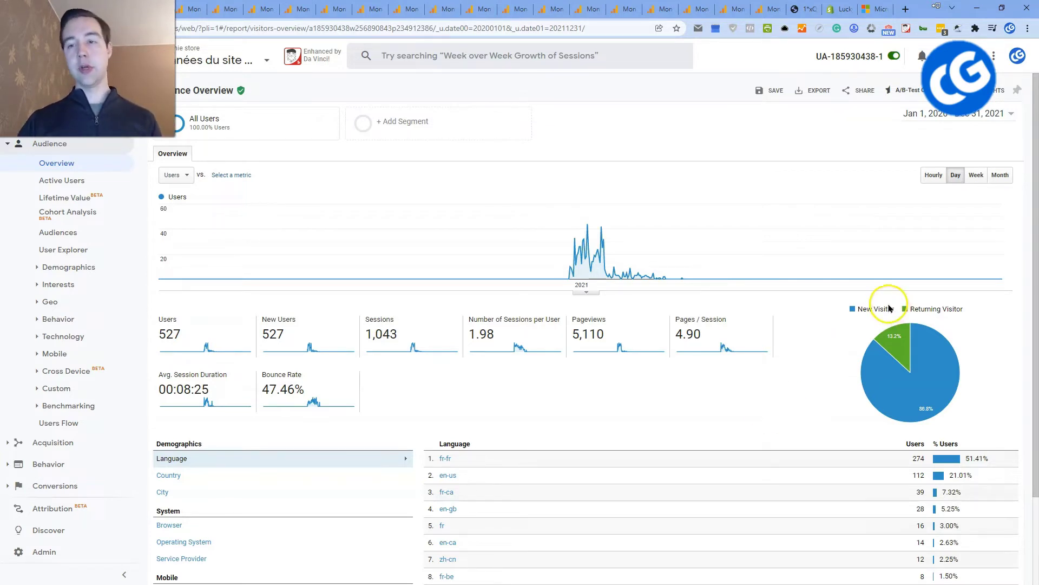
{"action": "left_click_drag", "start_coordinate": [854, 307], "coordinate": [970, 318]}
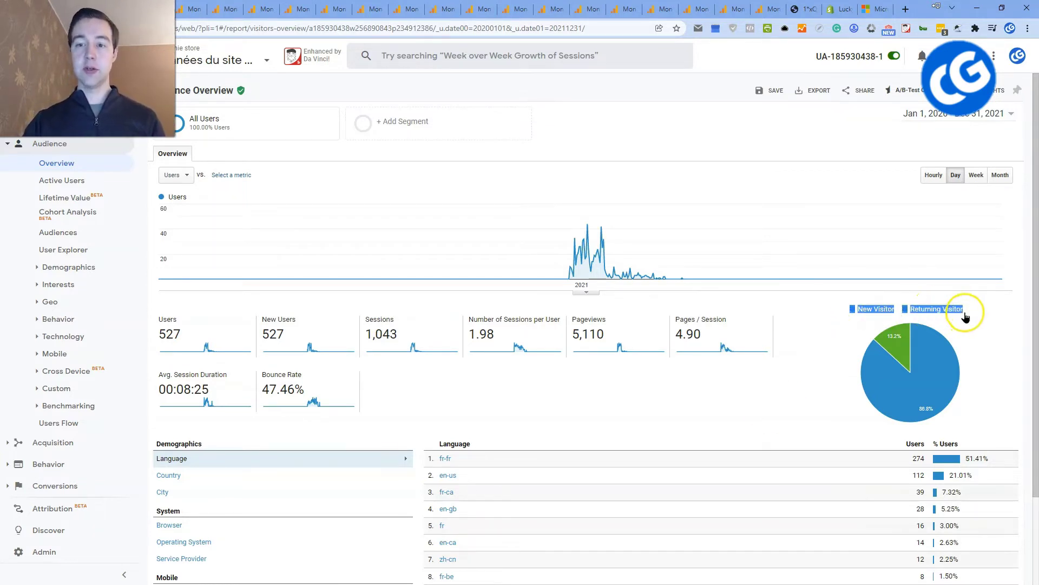
{"action": "left_click", "coordinate": [691, 406]}
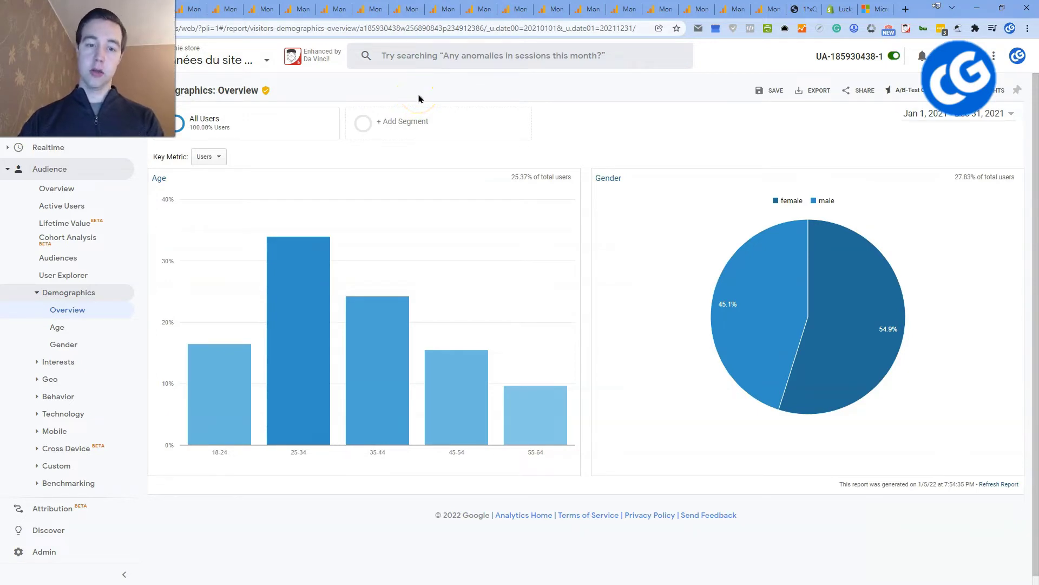
Apply the Converters and All Users segments to the Demographics Overview report to compare their age and gender charts
{"action": "mouse_move", "coordinate": [285, 362]}
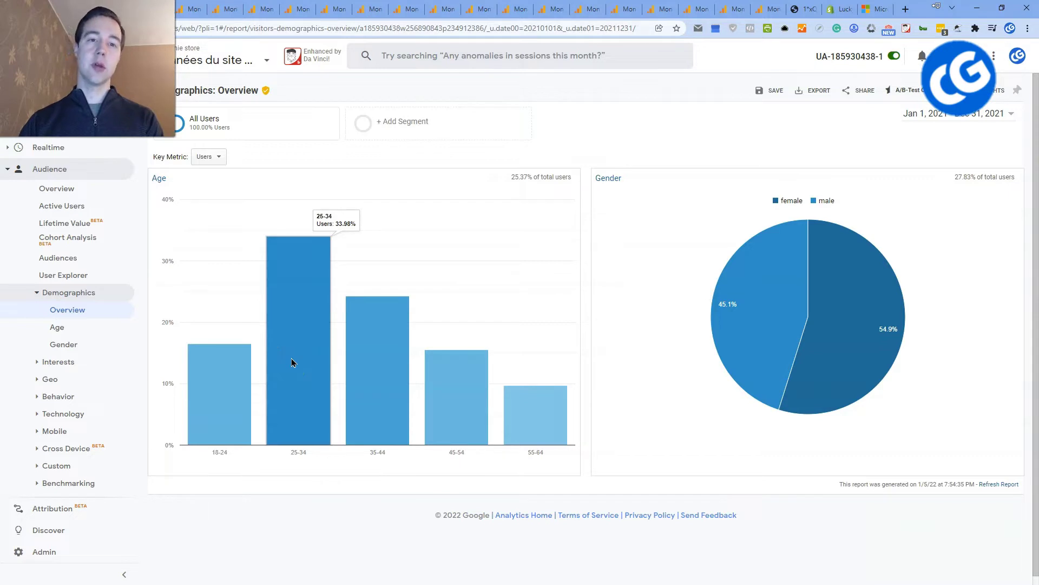
{"action": "left_click", "coordinate": [411, 116]}
{"action": "left_click", "coordinate": [274, 275]}
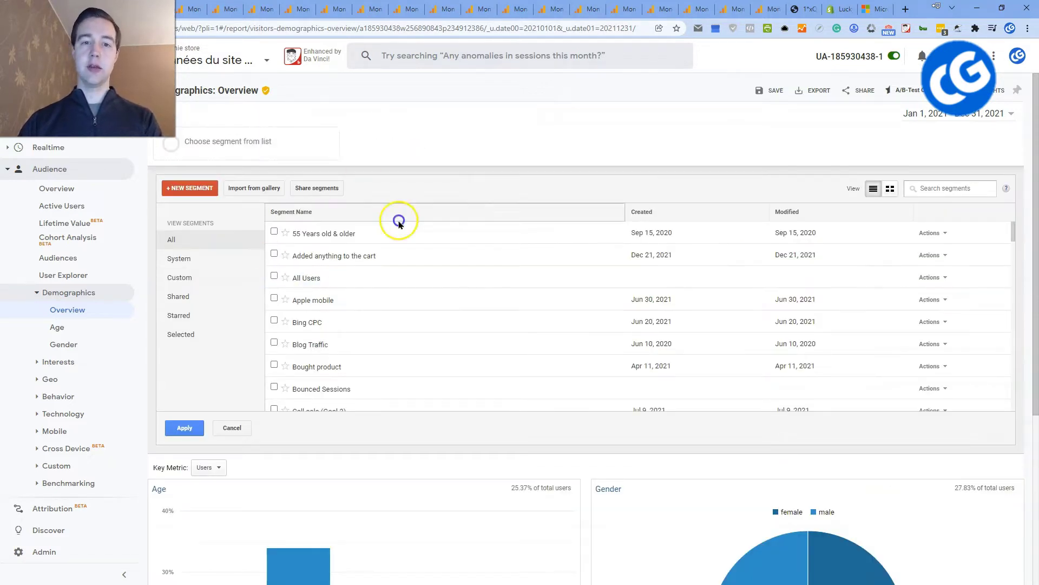
{"action": "key", "text": "ctrl+f"}
{"action": "type", "text": "con"}
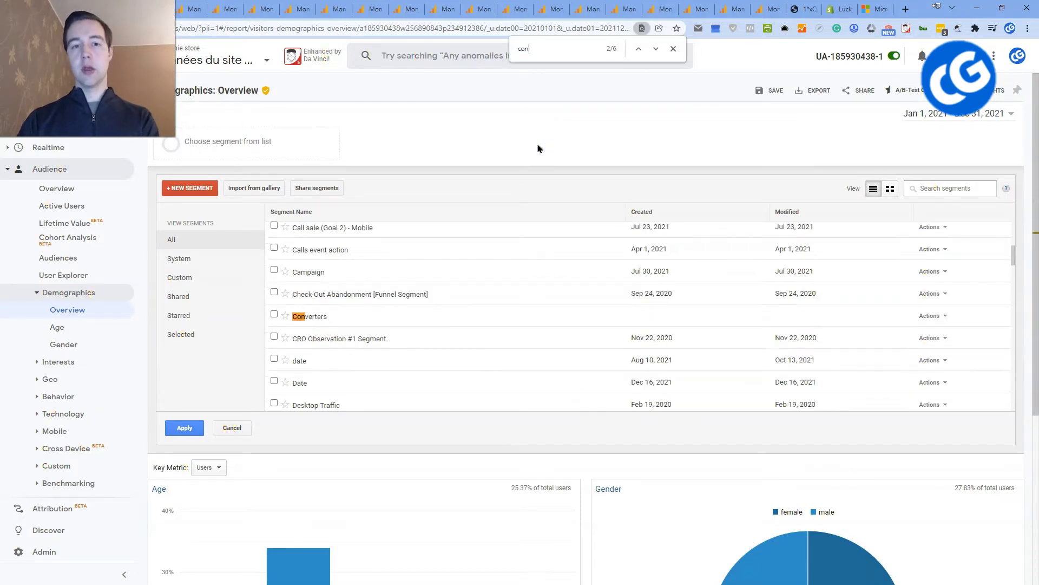
{"action": "left_click", "coordinate": [273, 314]}
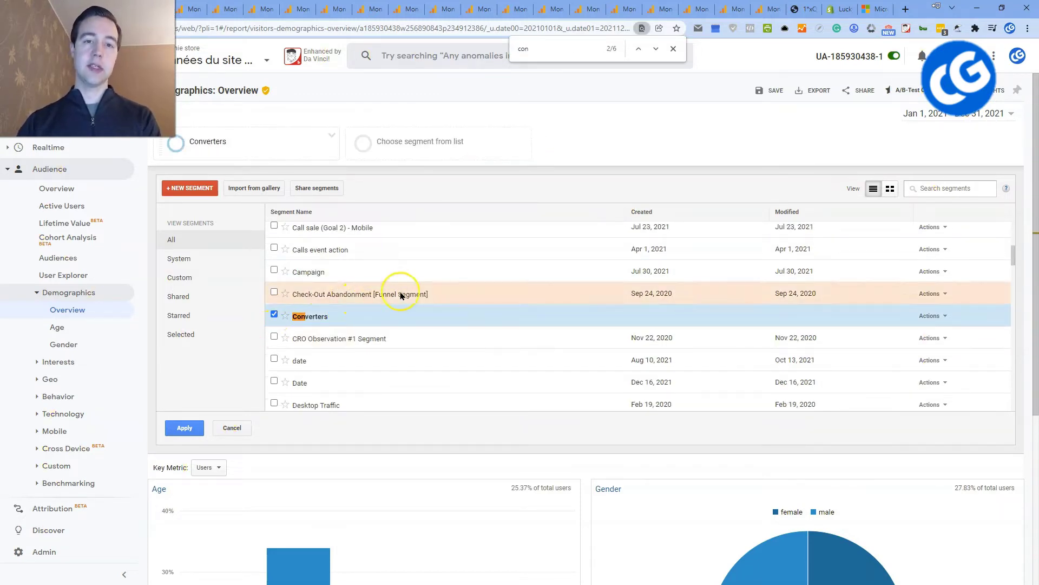
{"action": "scroll", "coordinate": [425, 347], "scroll_direction": "up", "scroll_amount": 4}
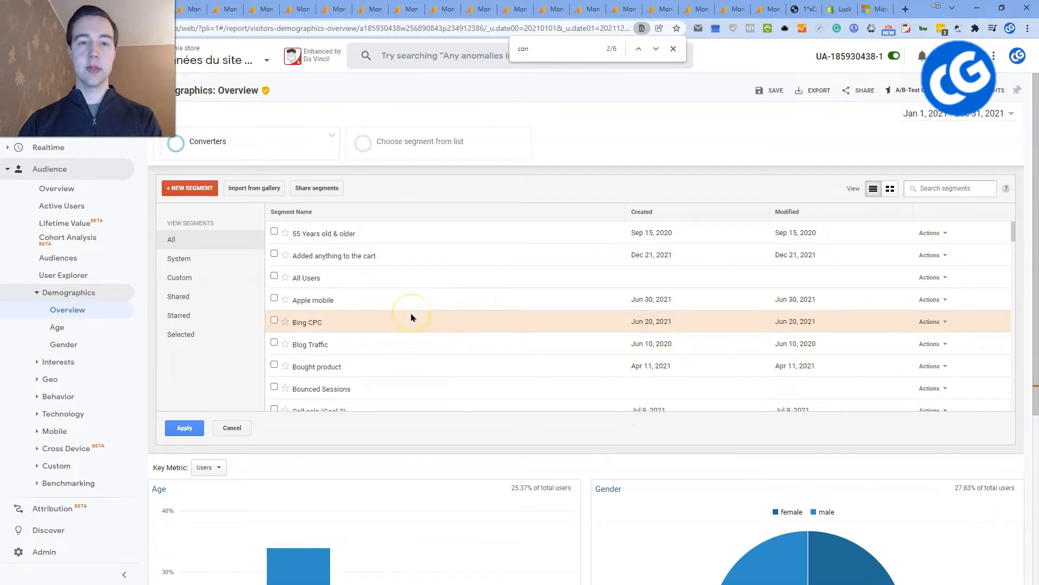
{"action": "left_click", "coordinate": [275, 277]}
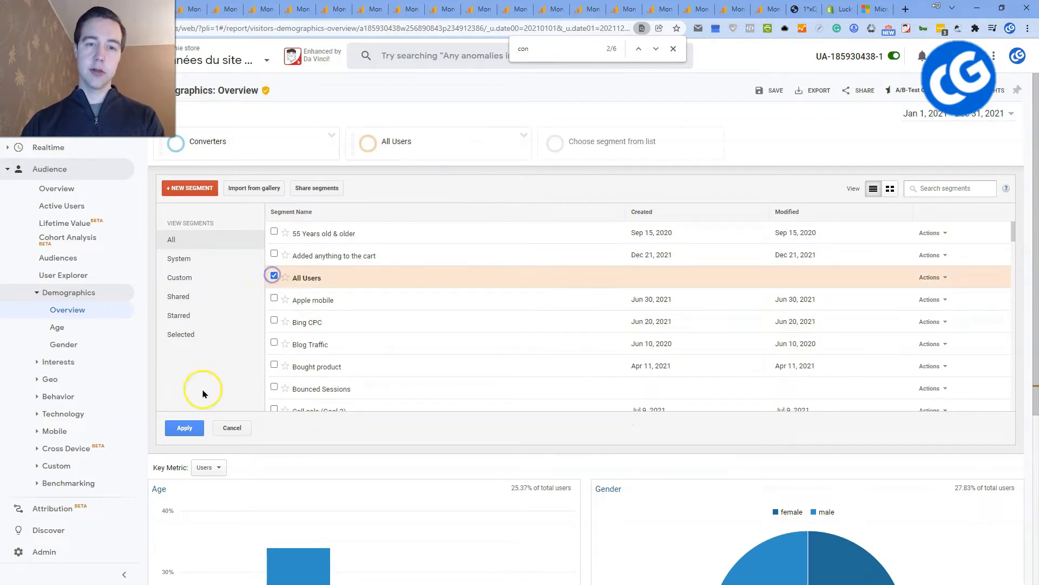
{"action": "left_click", "coordinate": [182, 427]}
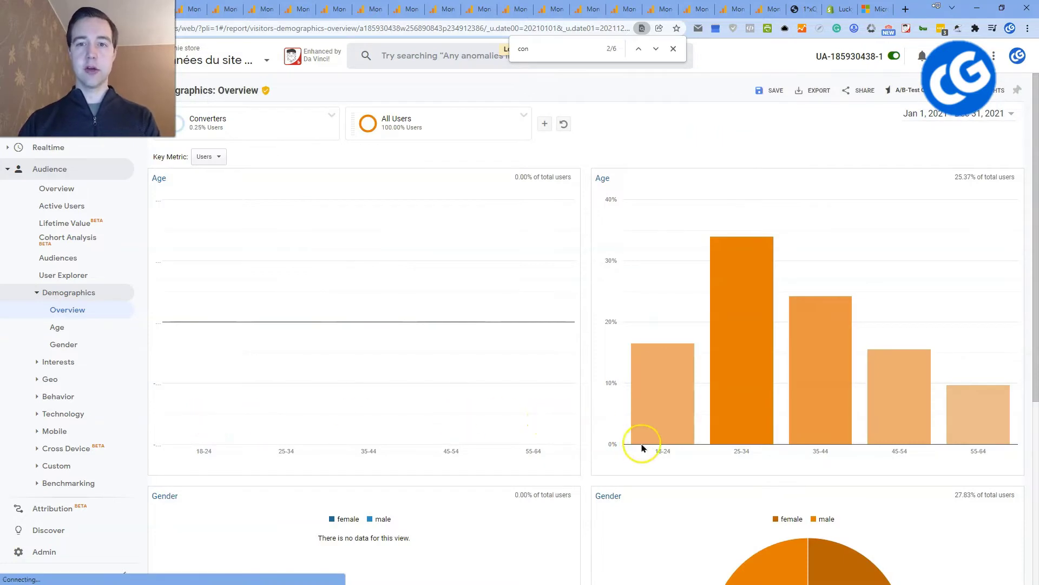
{"action": "scroll", "coordinate": [641, 450], "scroll_direction": "down", "scroll_amount": 3}
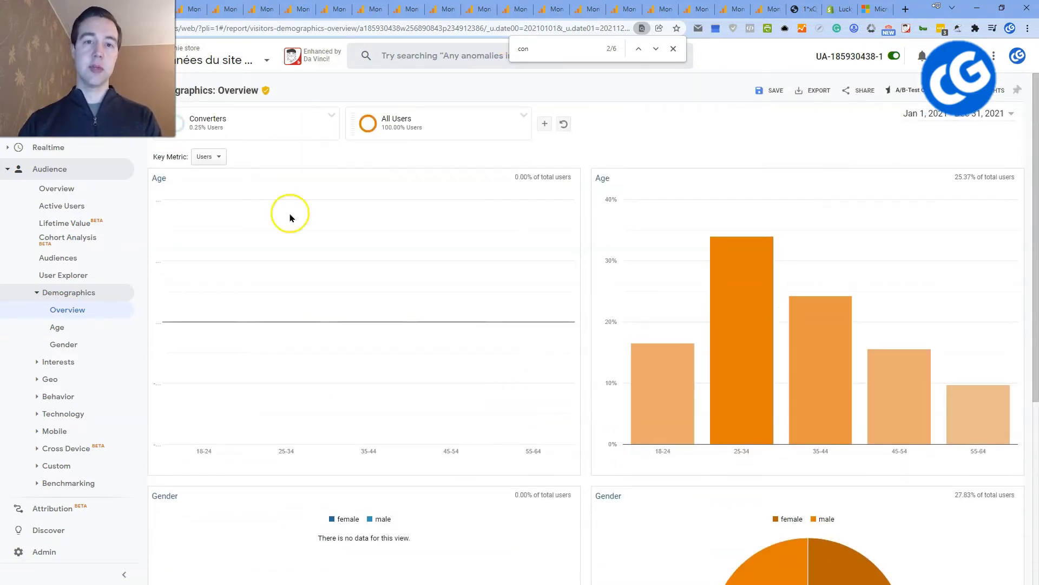
Close the reviewed report tabs and look through the Age, Gender and Location reports
{"action": "left_click", "coordinate": [129, 10]}
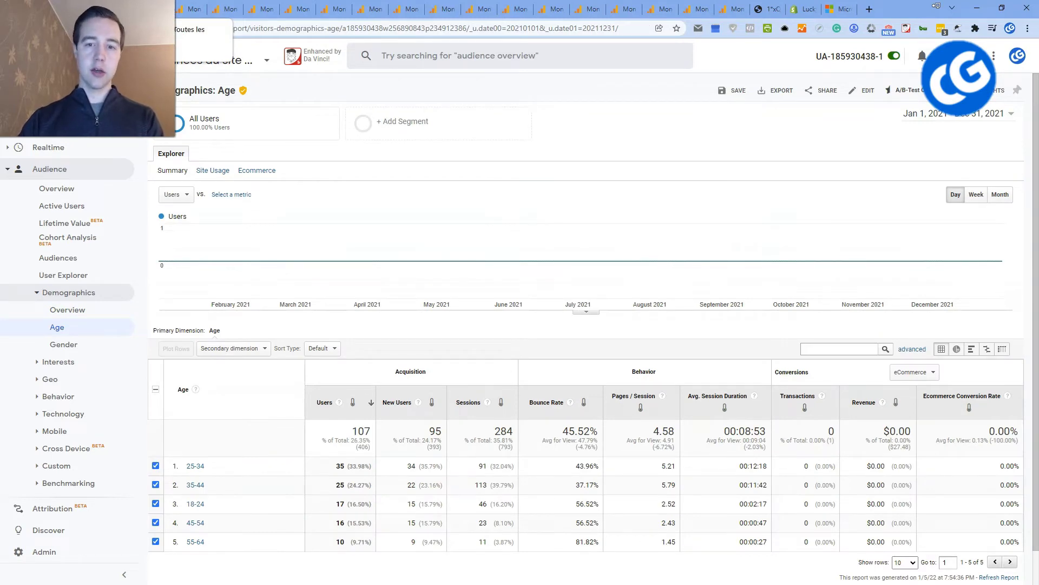
{"action": "left_click", "coordinate": [128, 9]}
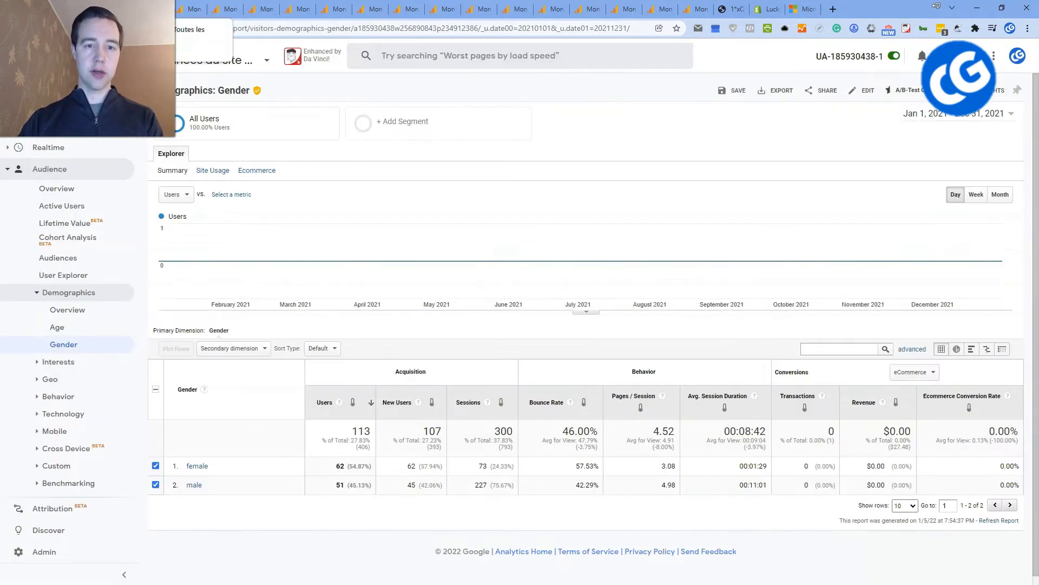
{"action": "left_click", "coordinate": [128, 9]}
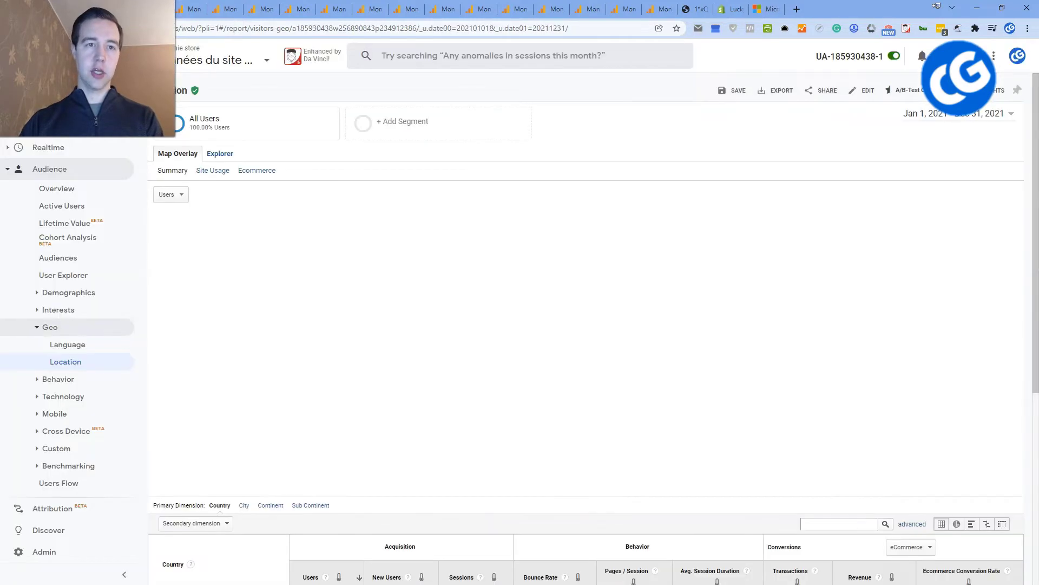
{"action": "scroll", "coordinate": [337, 209], "scroll_direction": "down", "scroll_amount": 3}
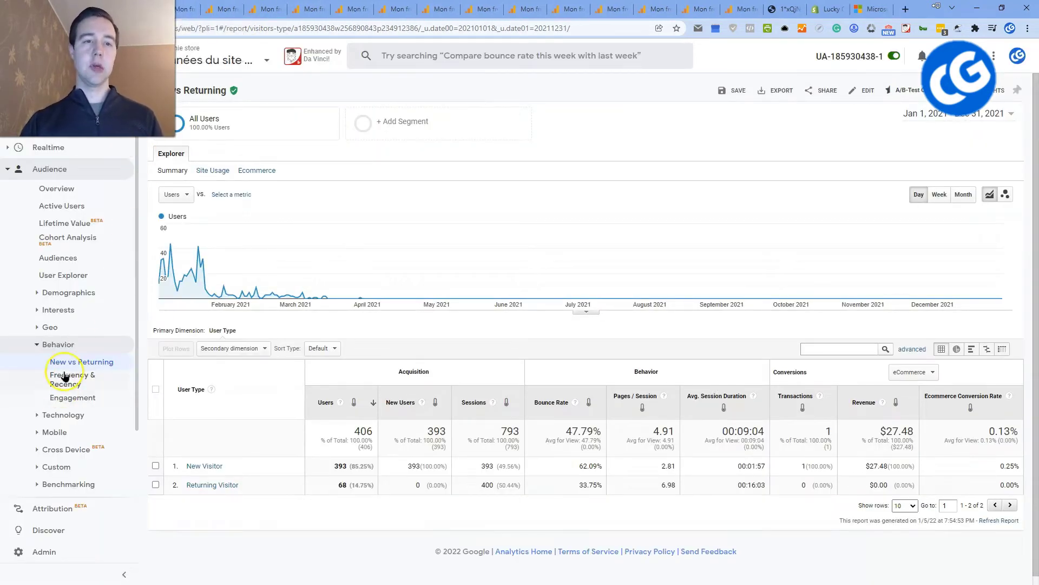
Examine the New Visitor row from conversion rate back to users in the New vs Returning report
{"action": "left_click", "coordinate": [43, 188]}
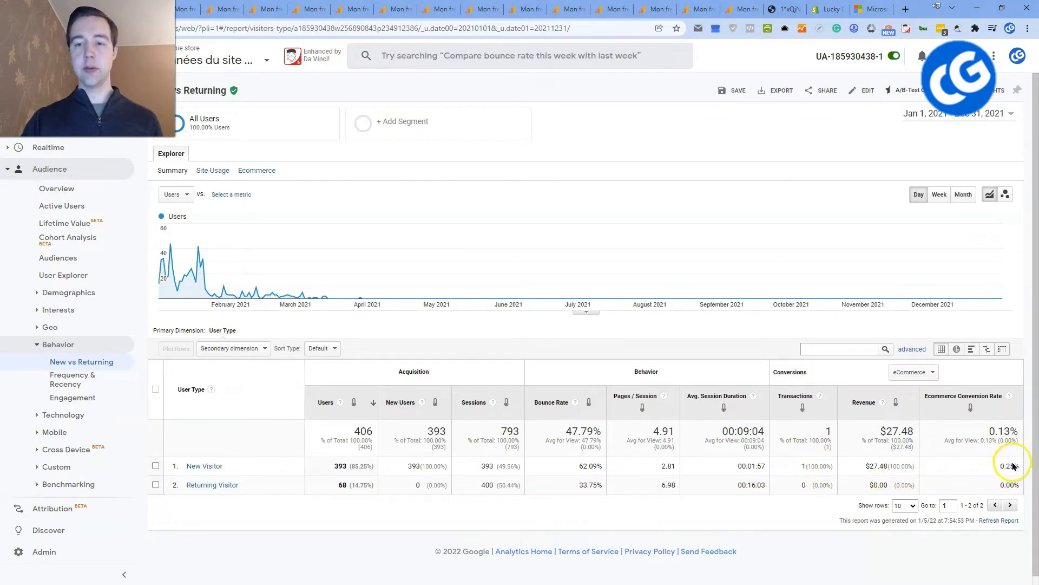
{"action": "left_click_drag", "start_coordinate": [1015, 463], "coordinate": [325, 471]}
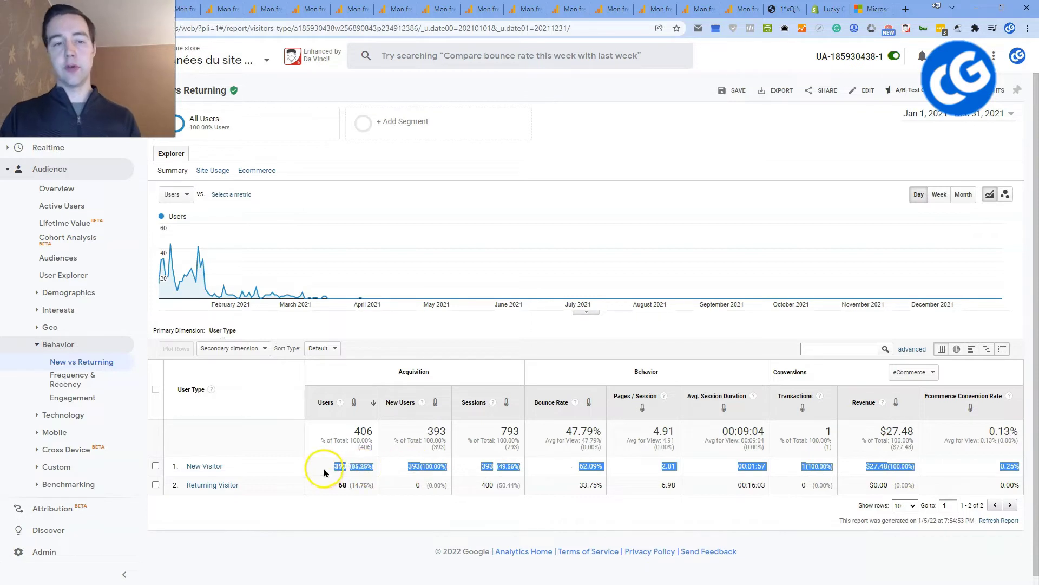
{"action": "left_click", "coordinate": [379, 494]}
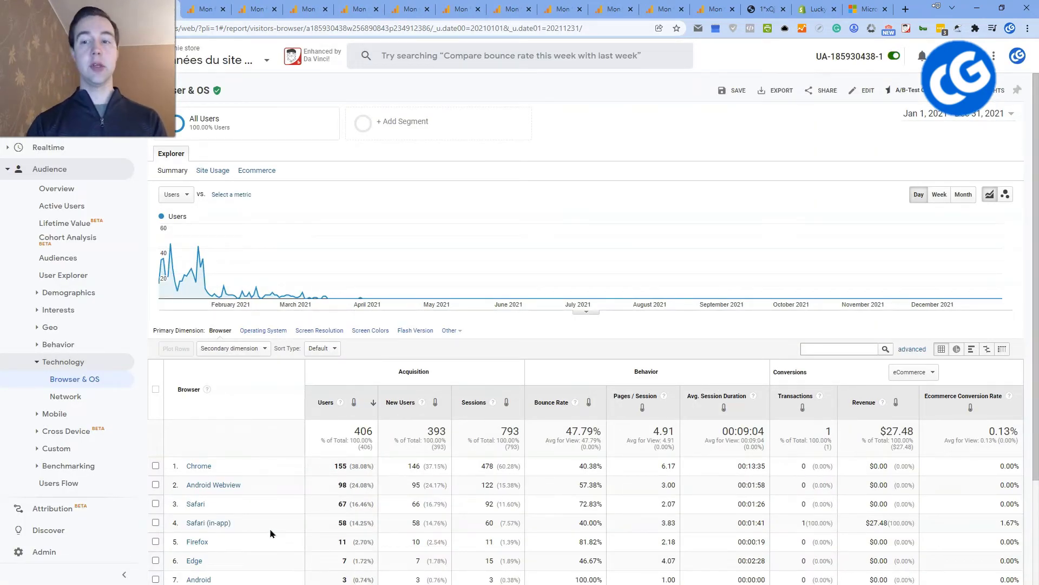
Look through the Browser & OS report and the mobile, desktop and tablet rows of the Mobile Overview report
{"action": "scroll", "coordinate": [443, 487], "scroll_direction": "down", "scroll_amount": 3}
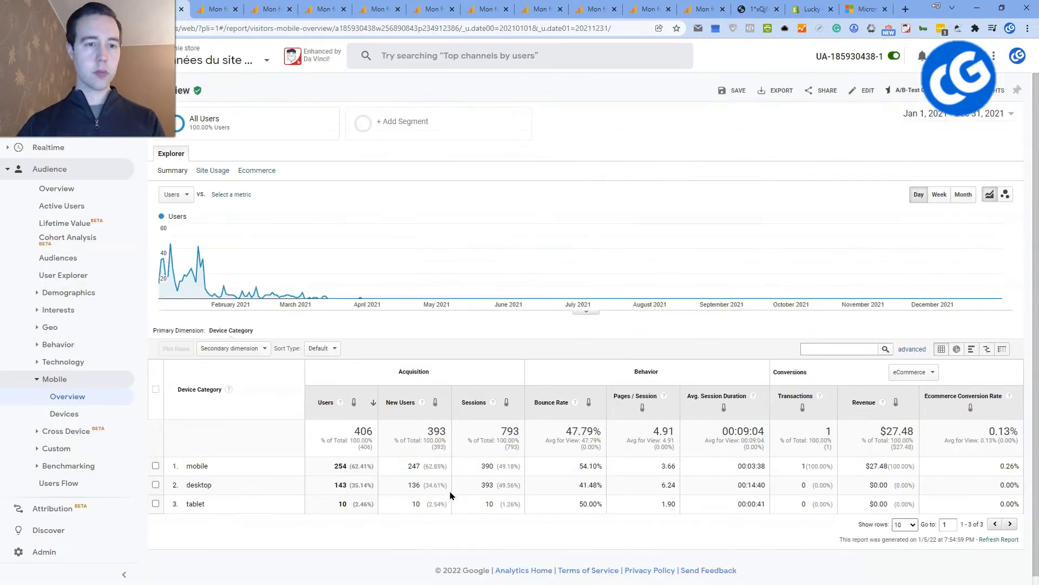
{"action": "scroll", "coordinate": [449, 495], "scroll_direction": "down", "scroll_amount": 1}
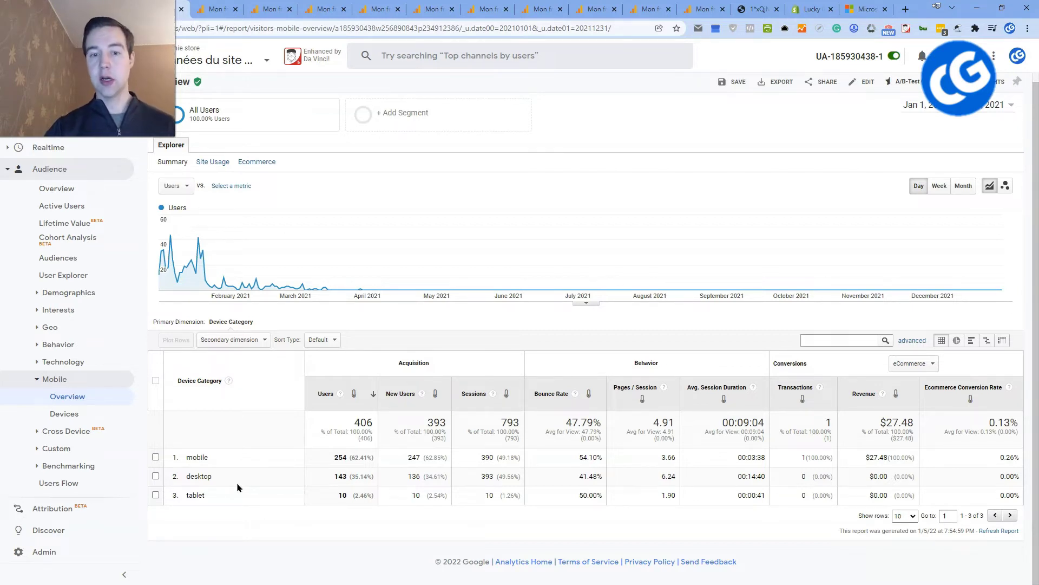
{"action": "left_click", "coordinate": [238, 504]}
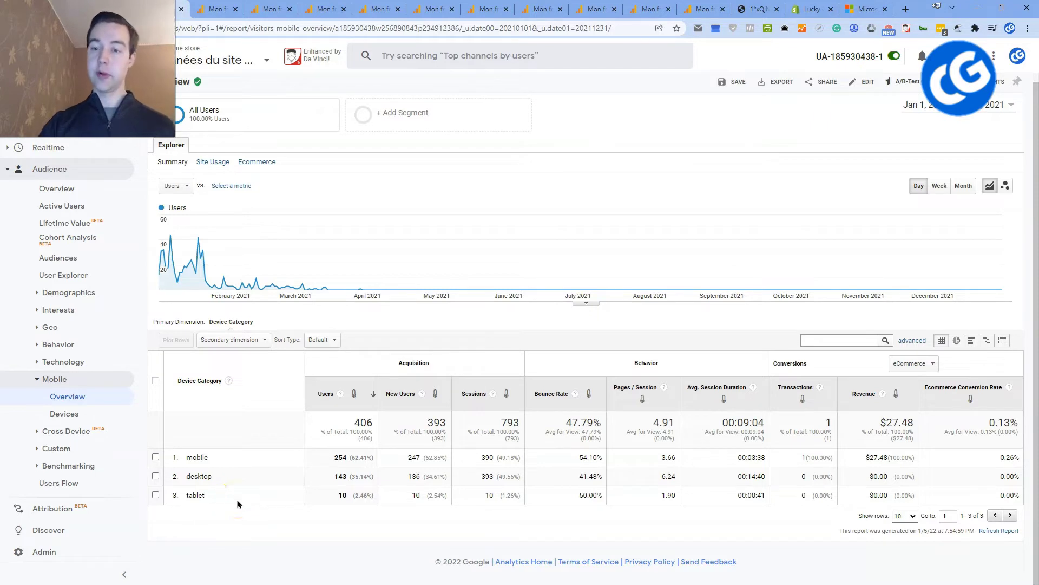
{"action": "left_click", "coordinate": [239, 505]}
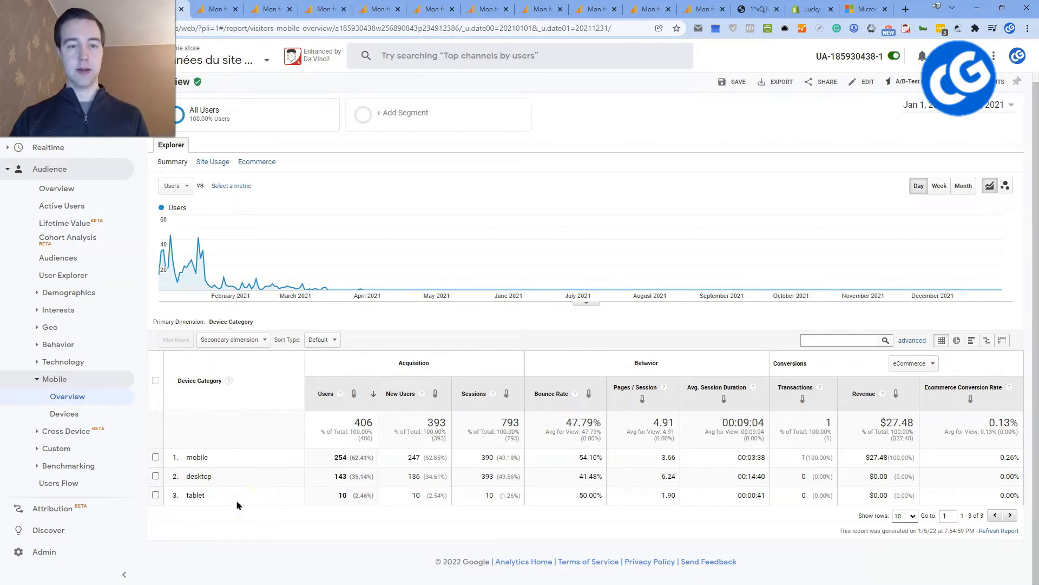
{"action": "left_click", "coordinate": [241, 490]}
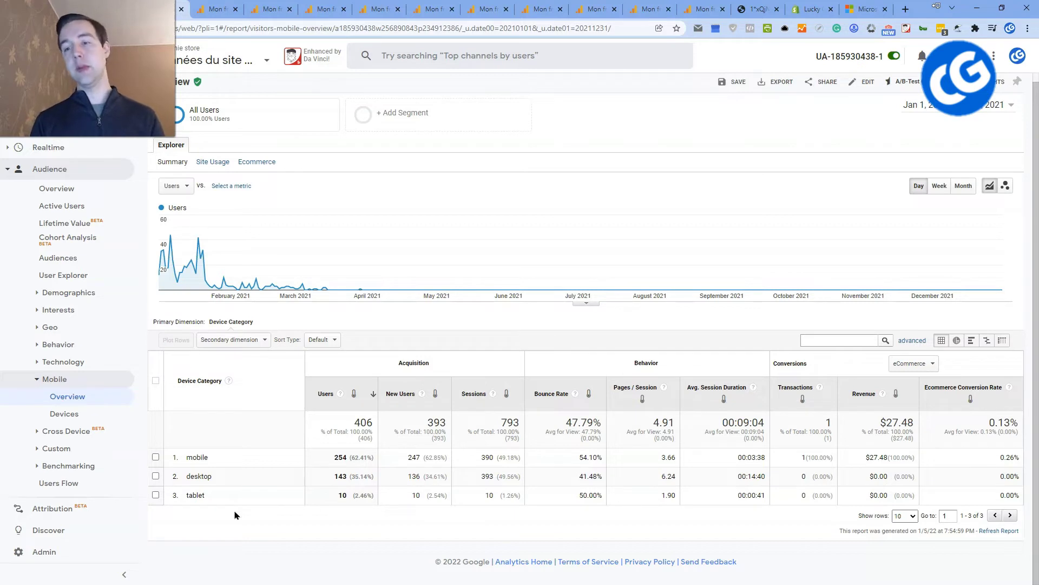
{"action": "left_click", "coordinate": [269, 524]}
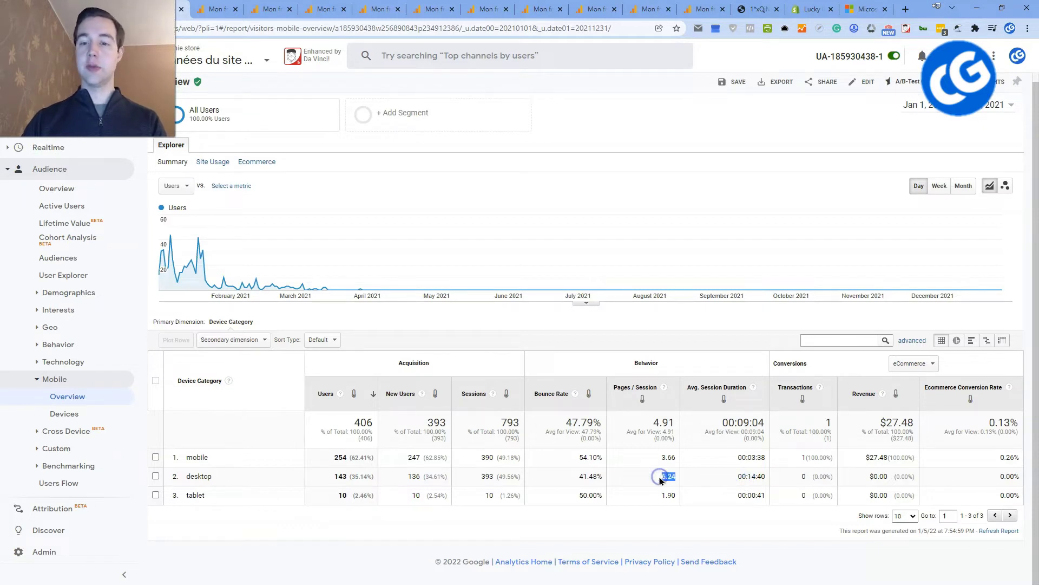
Compare pages per session and average session duration across the device categories, starting with desktop
{"action": "double_click", "coordinate": [740, 476]}
{"action": "left_click", "coordinate": [698, 537]}
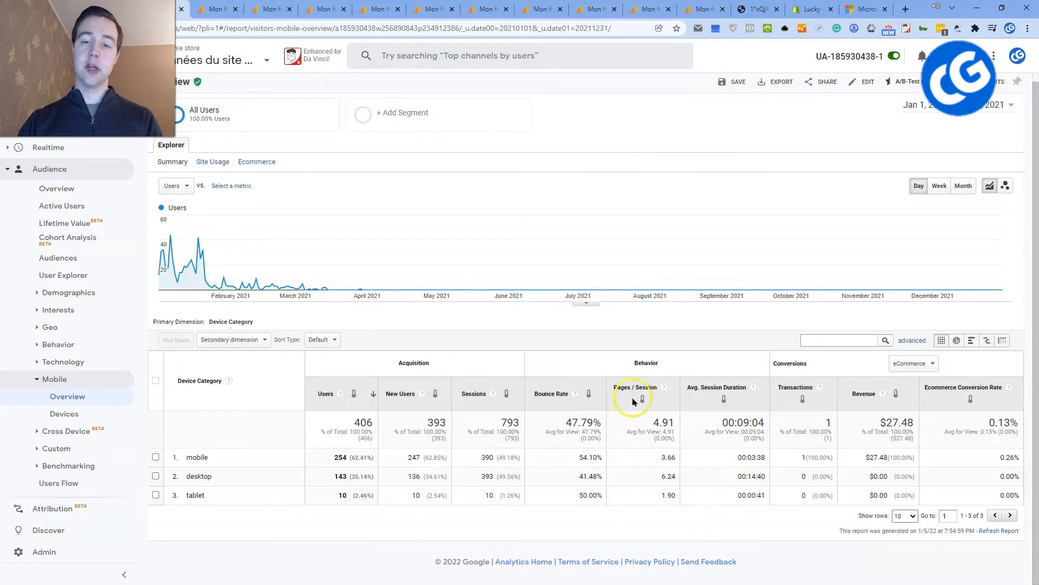
{"action": "left_click_drag", "start_coordinate": [611, 387], "coordinate": [753, 498]}
{"action": "left_click", "coordinate": [755, 520]}
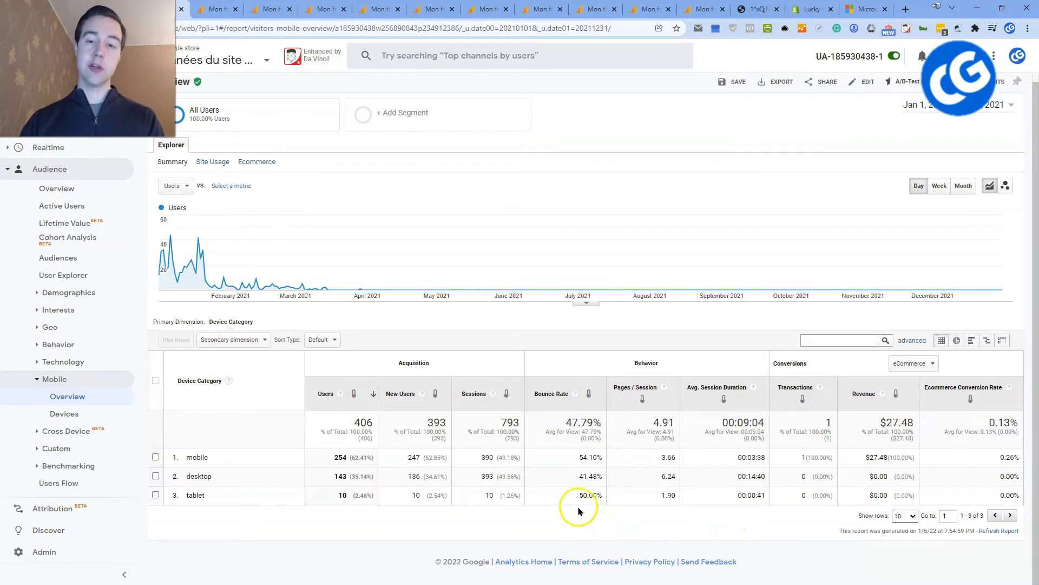
Examine the Behavior metrics for each device category and color-code the Bounce Rate column as a heat map
{"action": "left_click_drag", "start_coordinate": [534, 393], "coordinate": [739, 494]}
{"action": "left_click", "coordinate": [759, 536]}
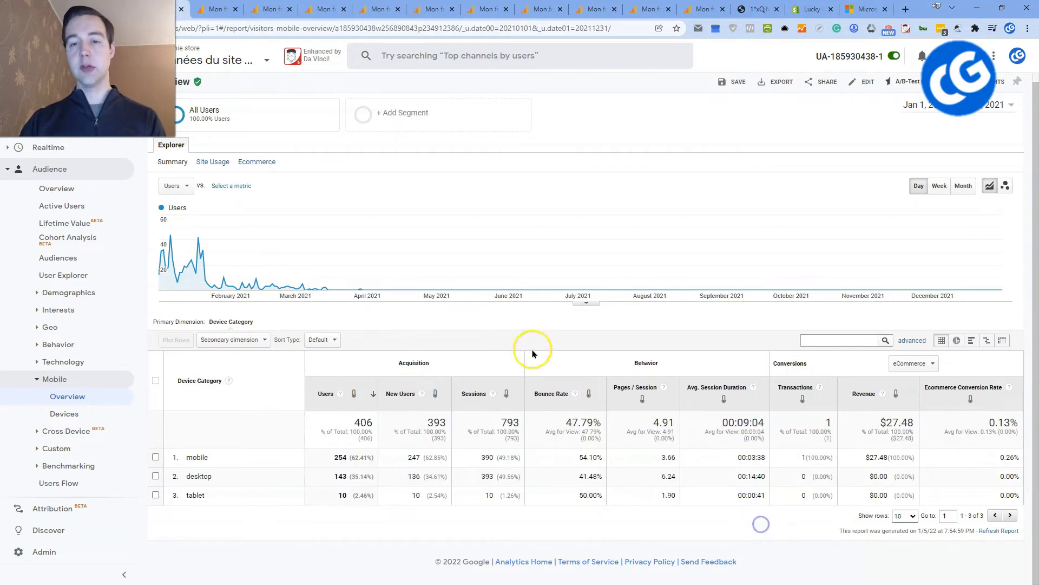
{"action": "left_click", "coordinate": [588, 395]}
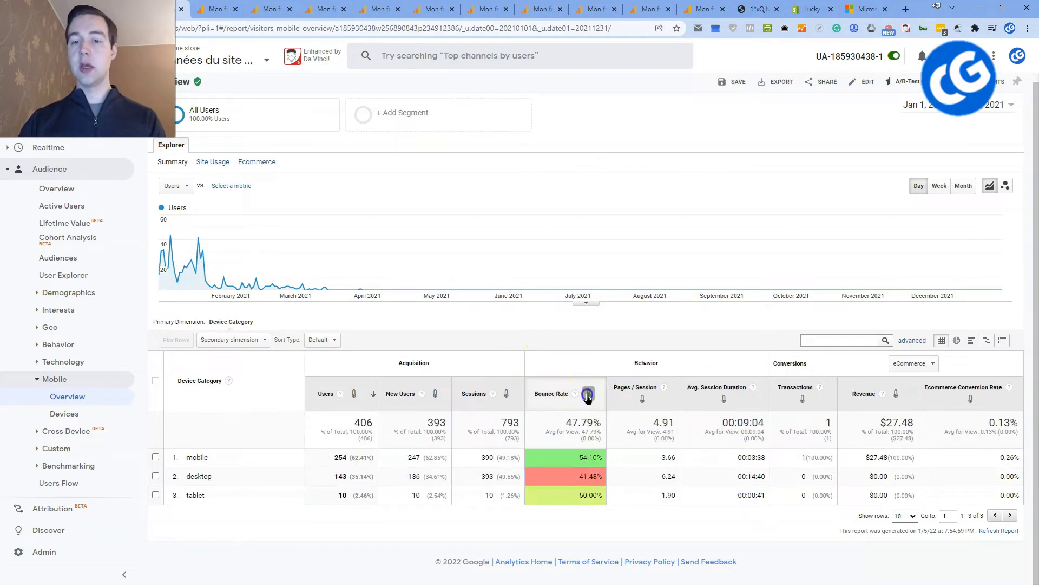
{"action": "left_click", "coordinate": [658, 532]}
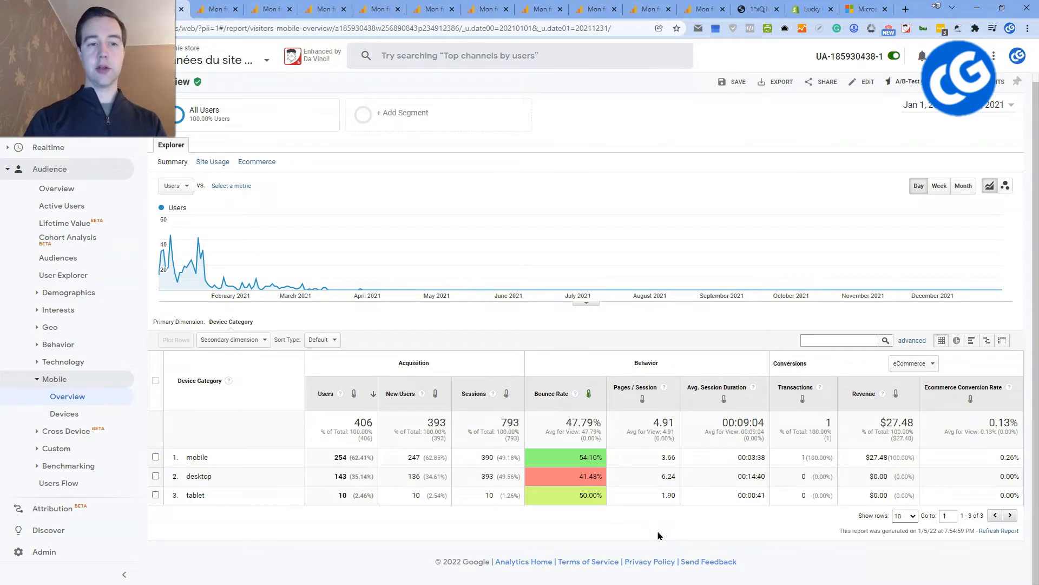
Close the Mobile Overview and Mobile Devices report tabs and go back to the Audience Overview report
{"action": "key", "text": "ctrl+w"}
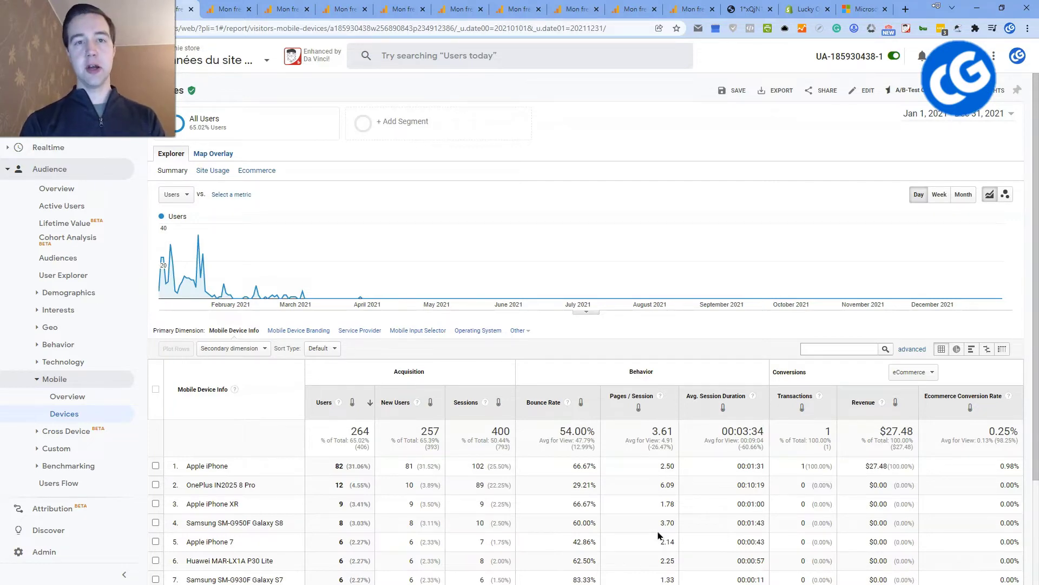
{"action": "key", "text": "ctrl+w"}
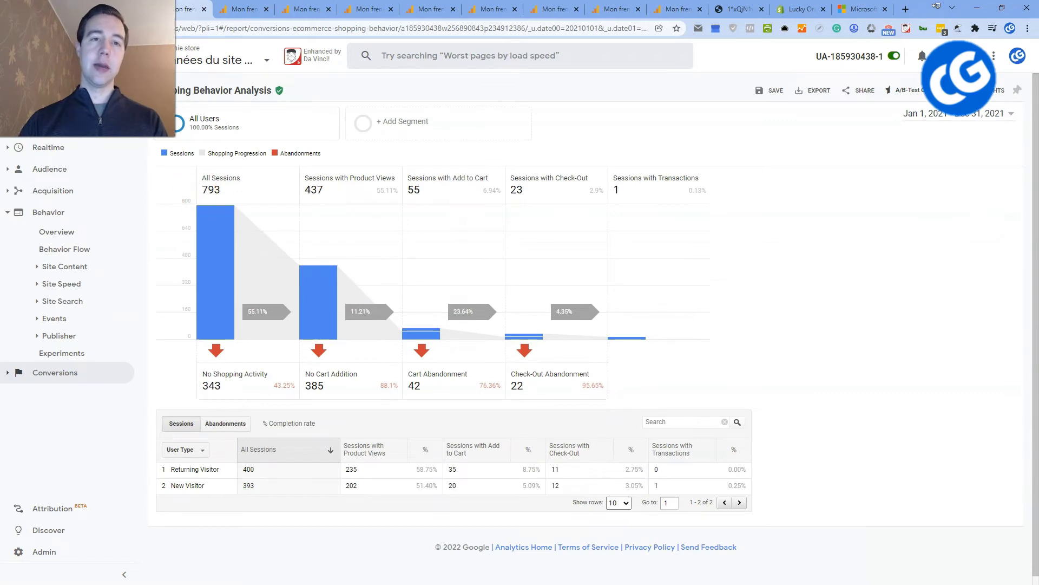
{"action": "left_click", "coordinate": [122, 9]}
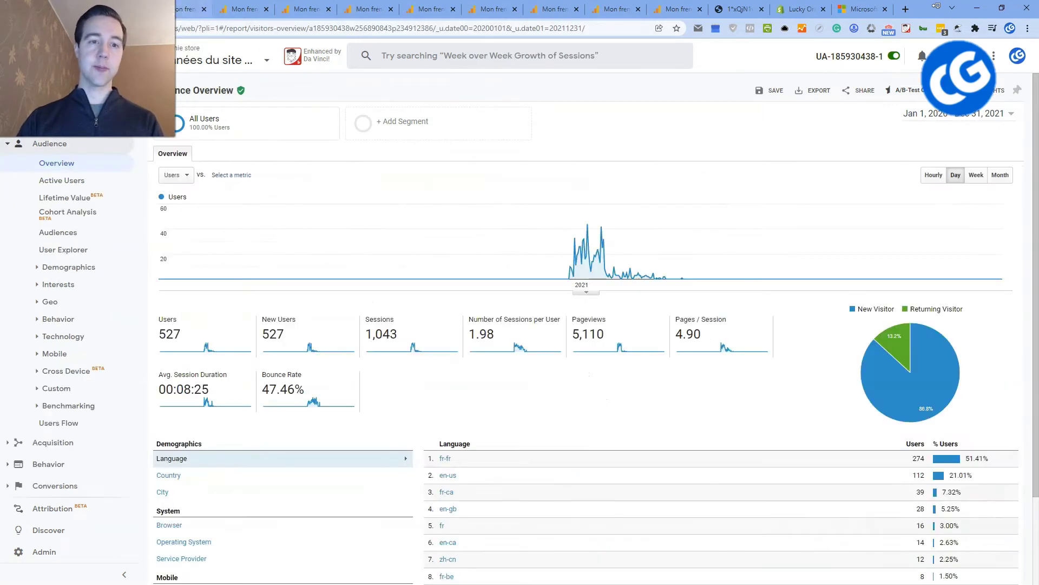
Bring up the Shopping Behavior Analysis report and examine its product-view and add-to-cart session counts
{"action": "left_click", "coordinate": [143, 9]}
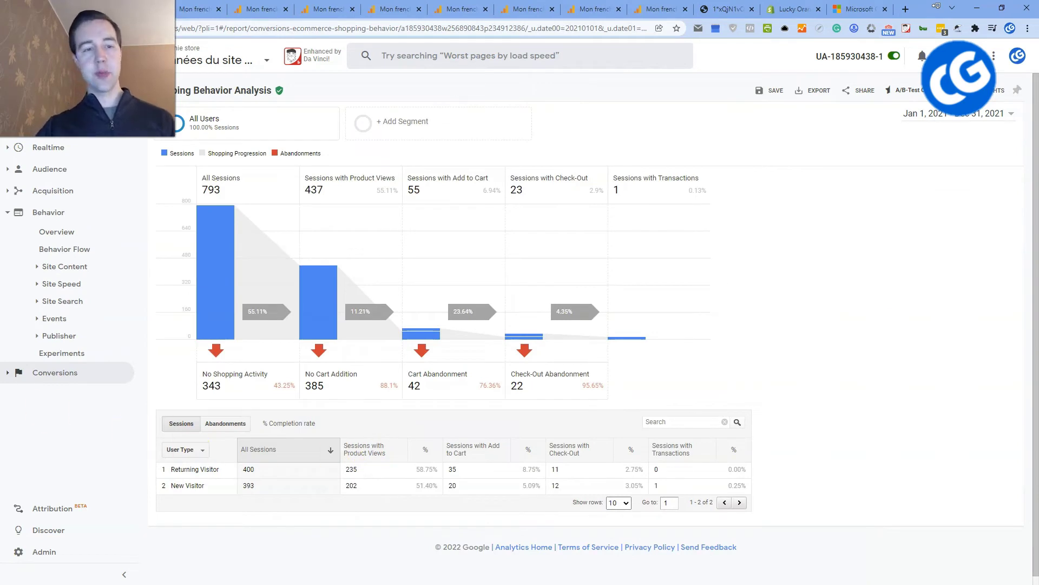
{"action": "left_click", "coordinate": [20, 373]}
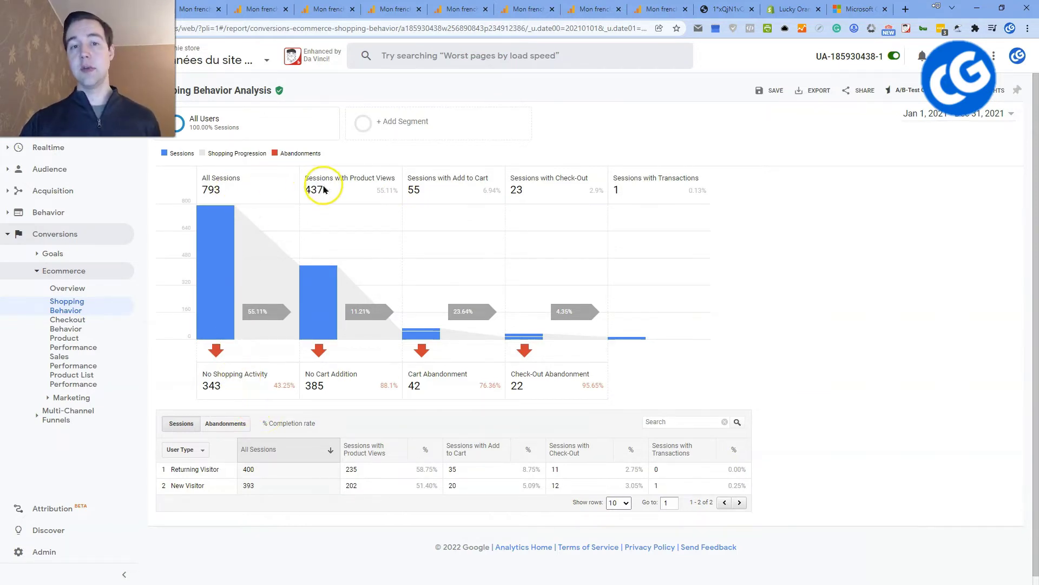
{"action": "double_click", "coordinate": [456, 189]}
{"action": "left_click", "coordinate": [456, 190]}
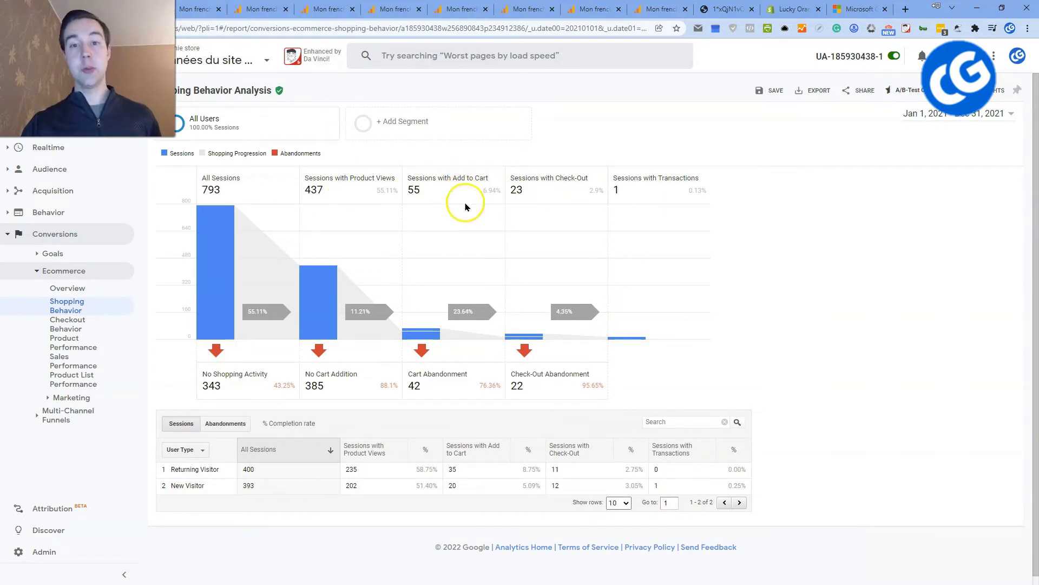
Examine the add-to-cart percentage and the check-out and transaction stages of the shopping behavior funnel
{"action": "double_click", "coordinate": [489, 187]}
{"action": "left_click", "coordinate": [561, 149]}
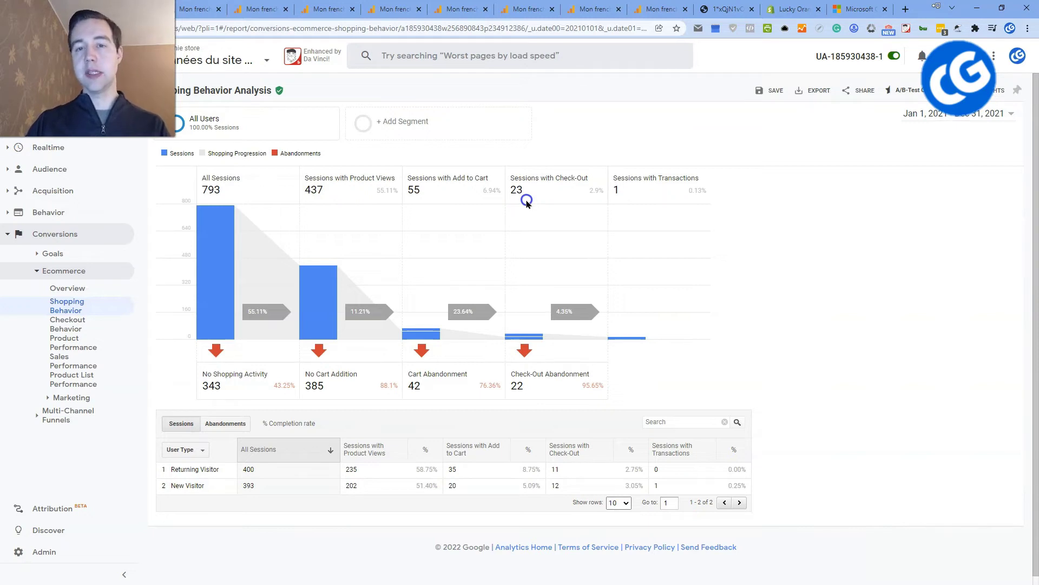
{"action": "triple_click", "coordinate": [489, 191]}
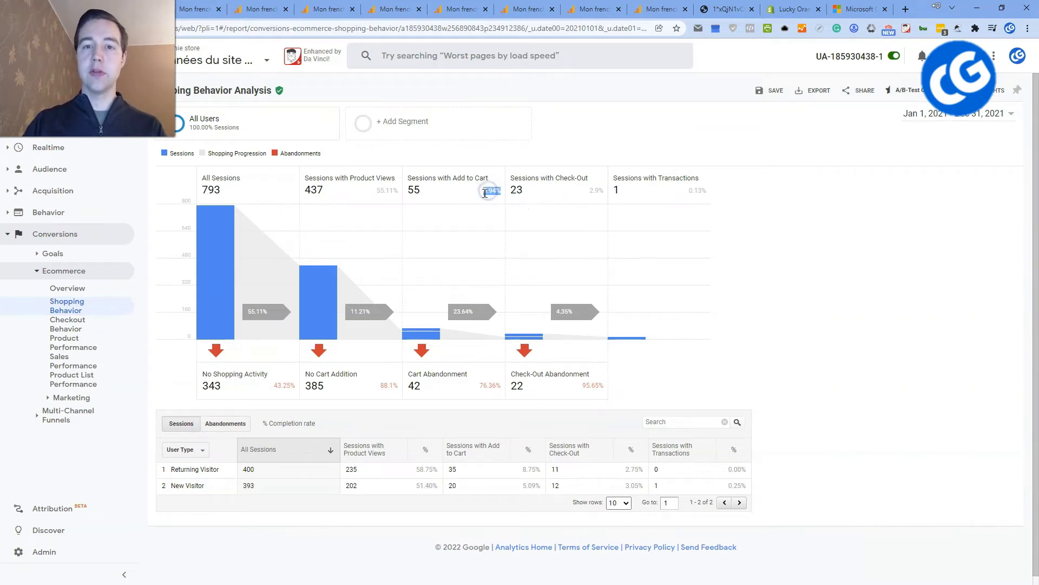
{"action": "triple_click", "coordinate": [464, 177]}
{"action": "left_click", "coordinate": [670, 138]}
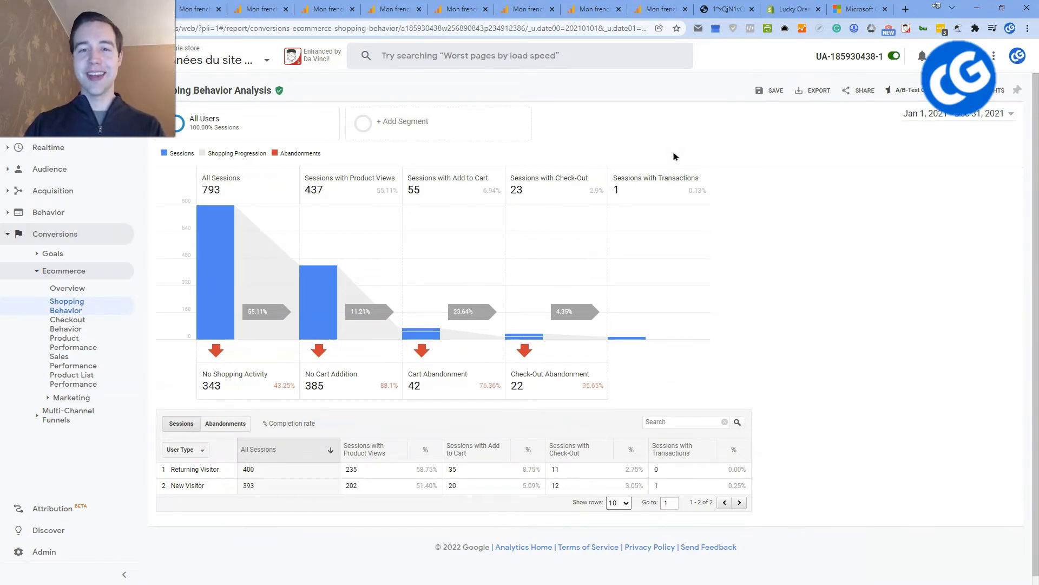
{"action": "left_click", "coordinate": [675, 164]}
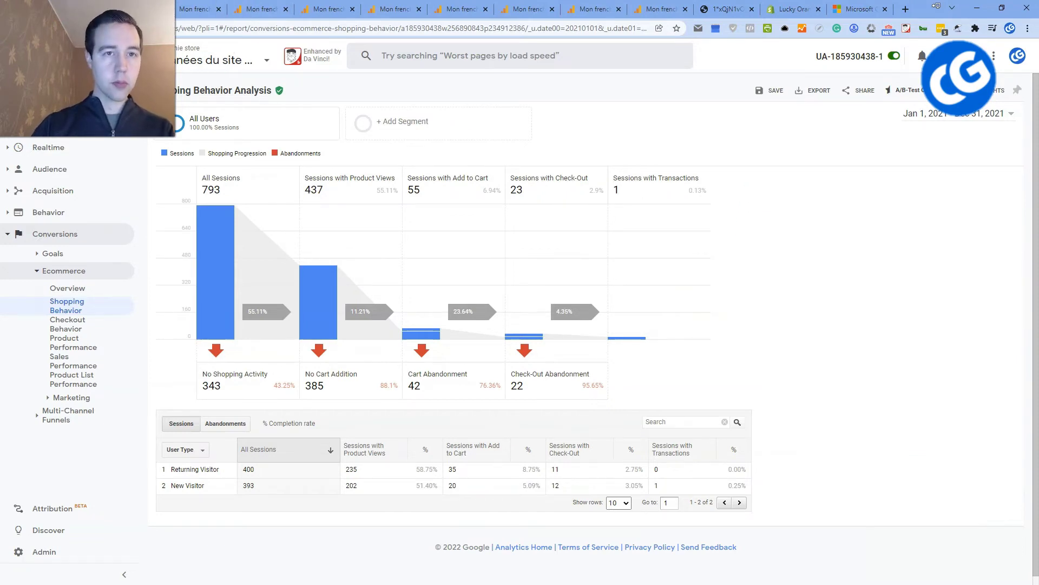
Examine the homepage's Entrances and % Exit in the All Pages report and read the definition of Entrances
{"action": "left_click", "coordinate": [152, 10]}
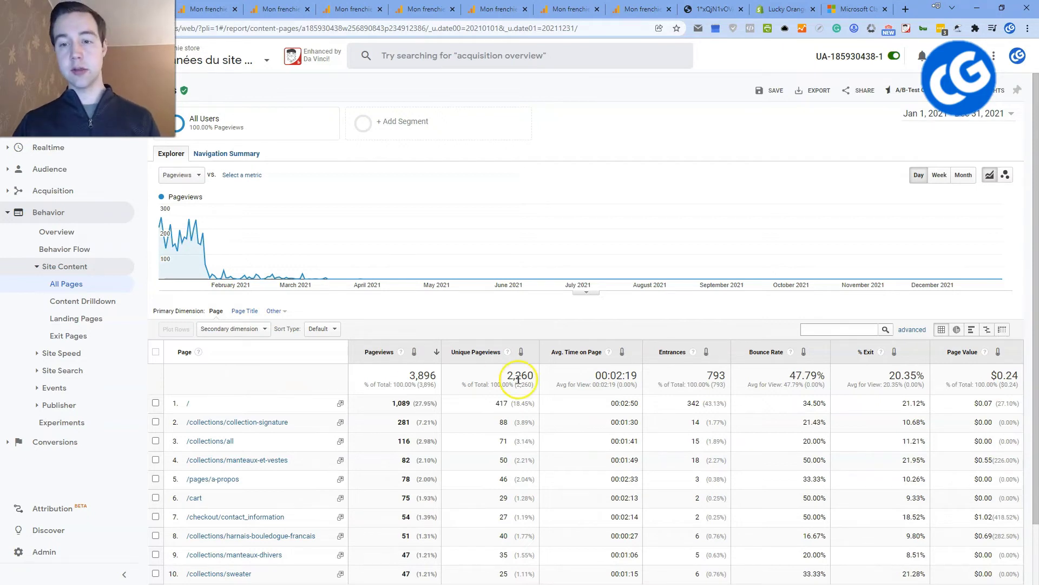
{"action": "triple_click", "coordinate": [697, 403]}
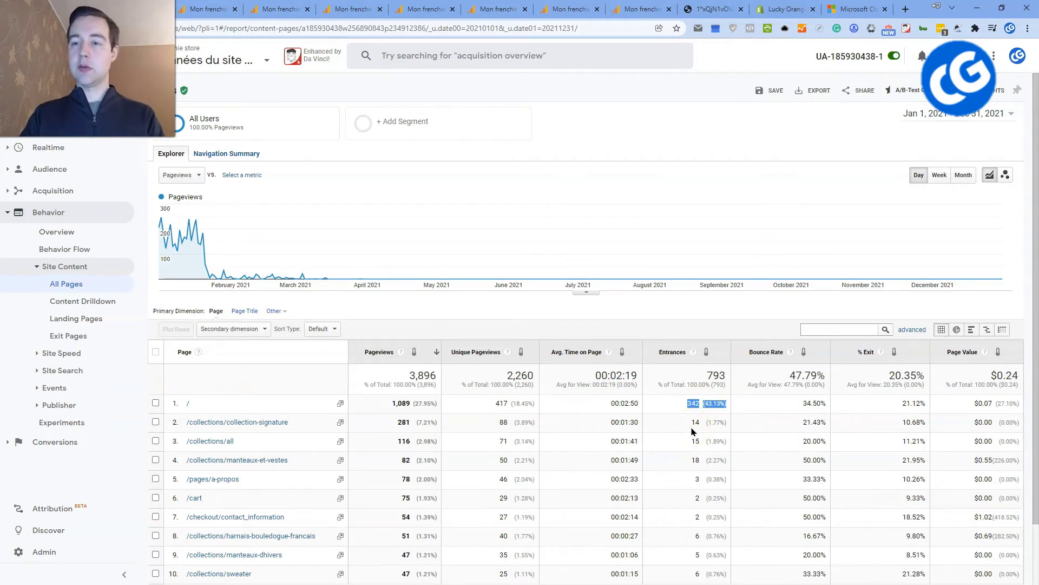
{"action": "triple_click", "coordinate": [891, 407]}
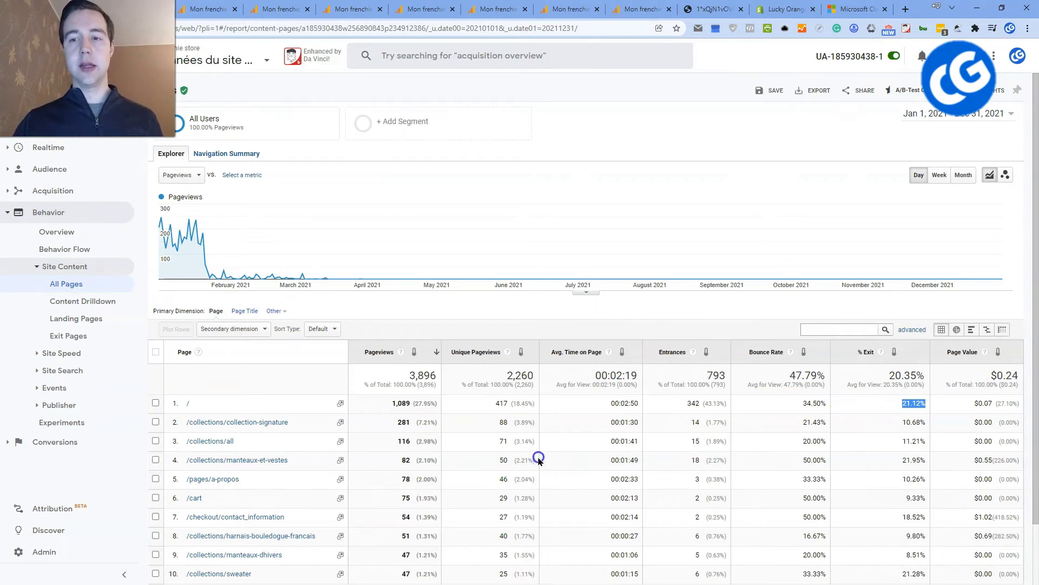
{"action": "mouse_move", "coordinate": [693, 353]}
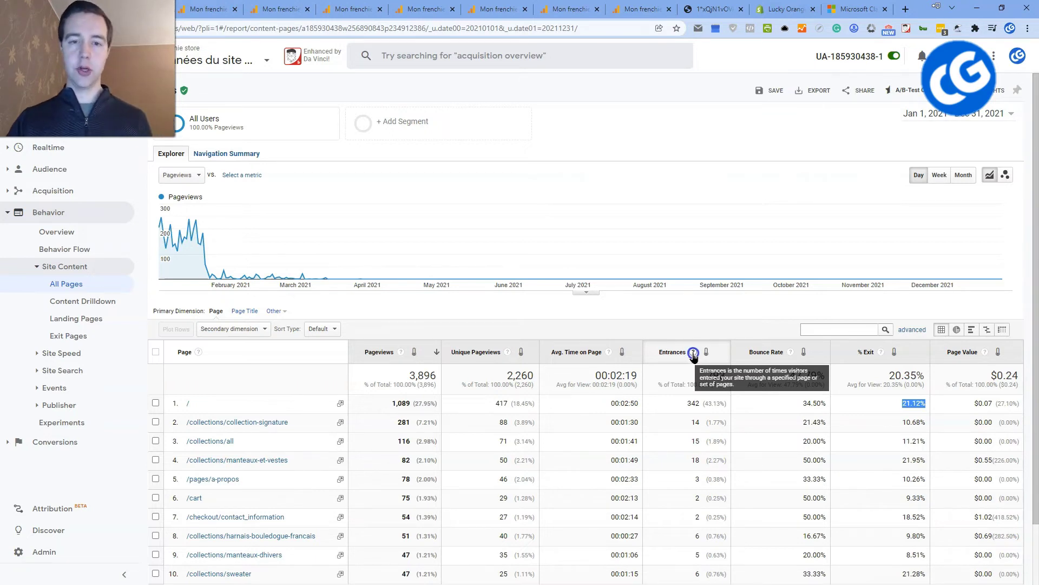
{"action": "left_click", "coordinate": [674, 303]}
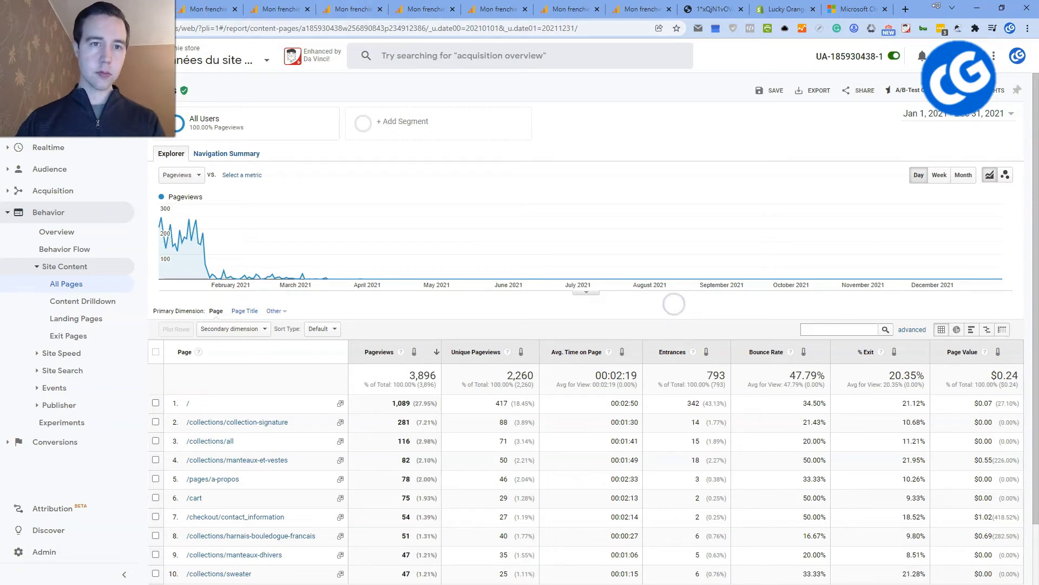
Close the All Pages and Content Drilldown reports and color-code the Landing Pages report's Bounce Rate column as a heat map
{"action": "left_click", "coordinate": [162, 9]}
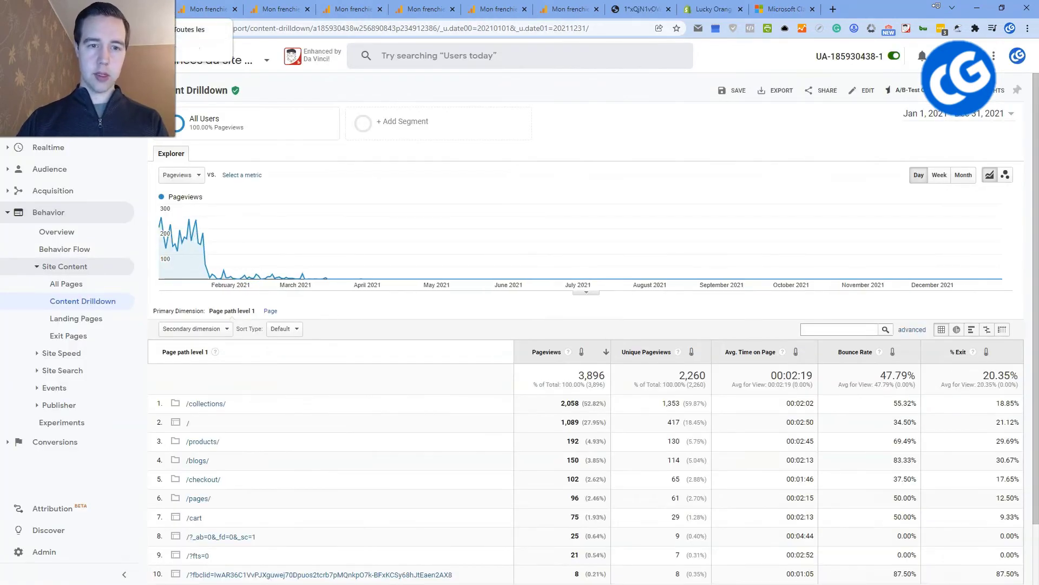
{"action": "left_click", "coordinate": [162, 9]}
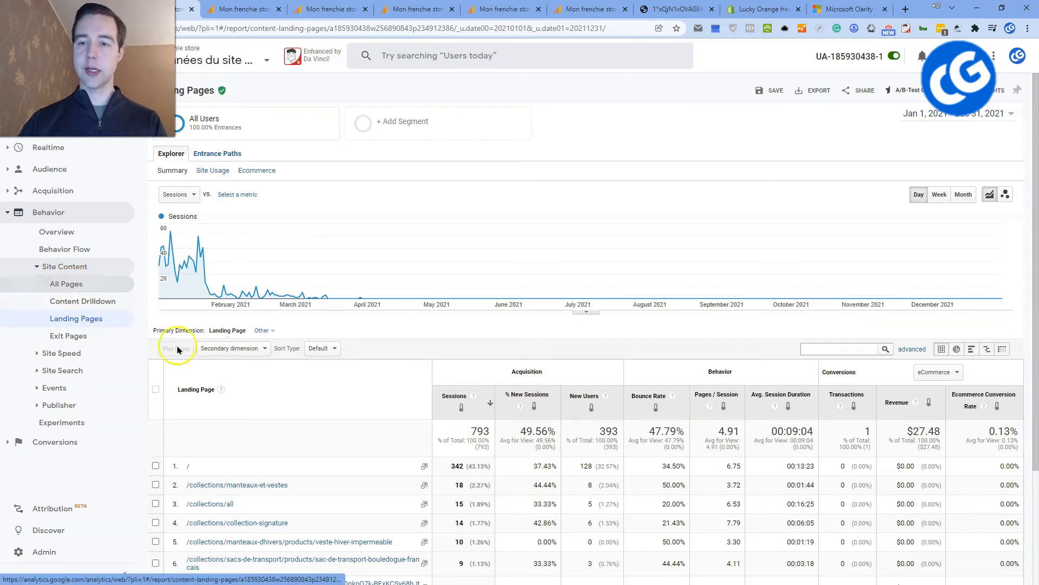
{"action": "scroll", "coordinate": [563, 495], "scroll_direction": "down", "scroll_amount": 2}
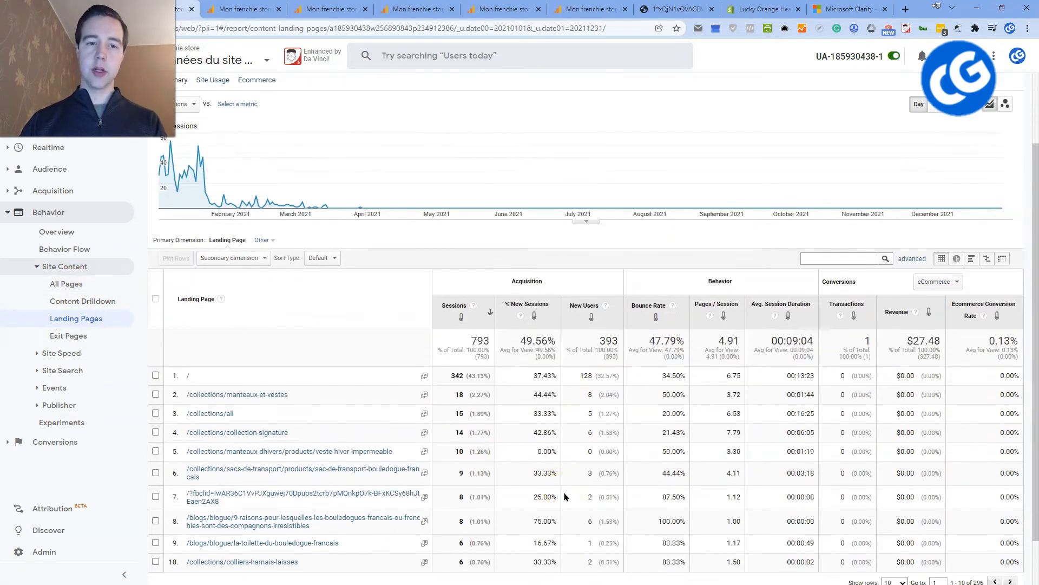
{"action": "scroll", "coordinate": [564, 496], "scroll_direction": "down", "scroll_amount": 1}
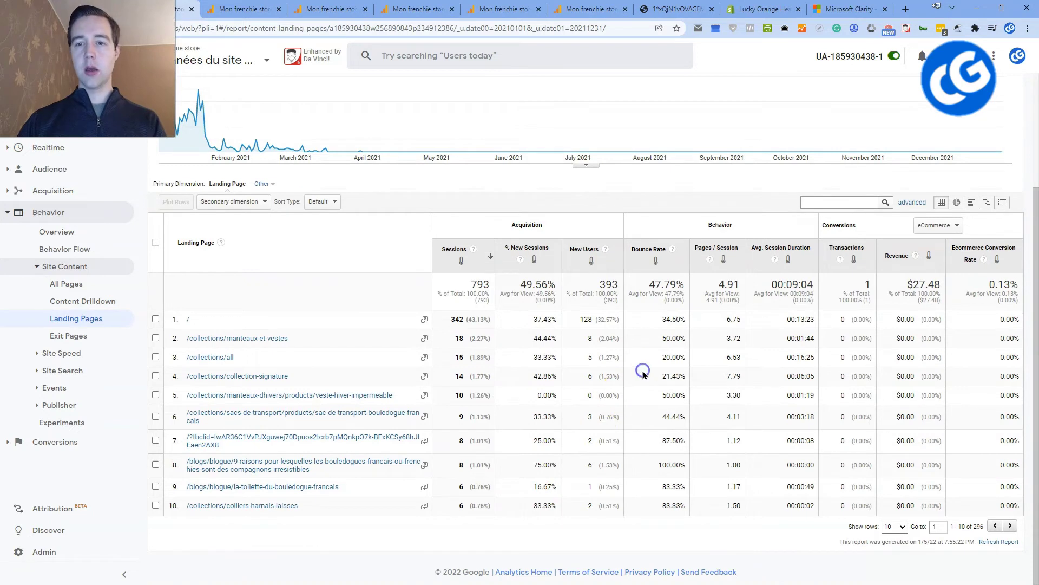
{"action": "left_click", "coordinate": [656, 261]}
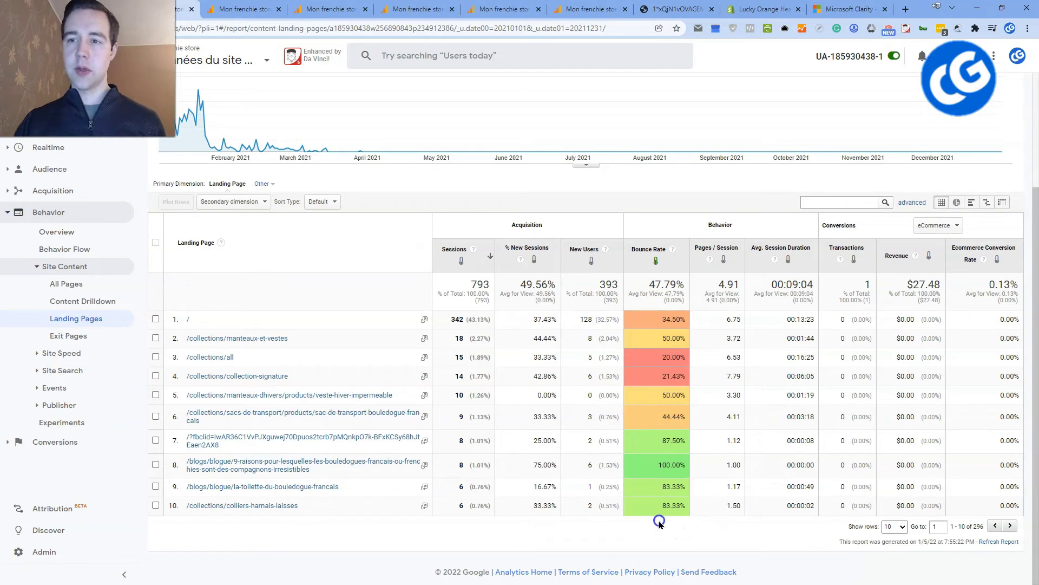
Switch the display mode of the Ecommerce Conversion Rate column and color-code the Pages / Session column as a heat map
{"action": "left_click", "coordinate": [998, 260]}
{"action": "left_click", "coordinate": [999, 261]}
{"action": "left_click", "coordinate": [999, 260]}
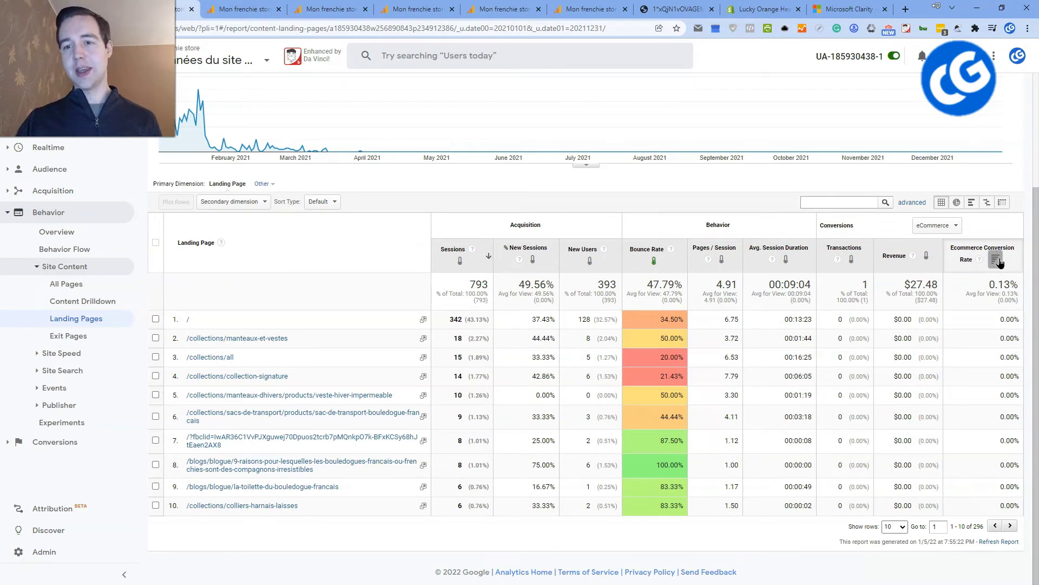
{"action": "left_click", "coordinate": [721, 260]}
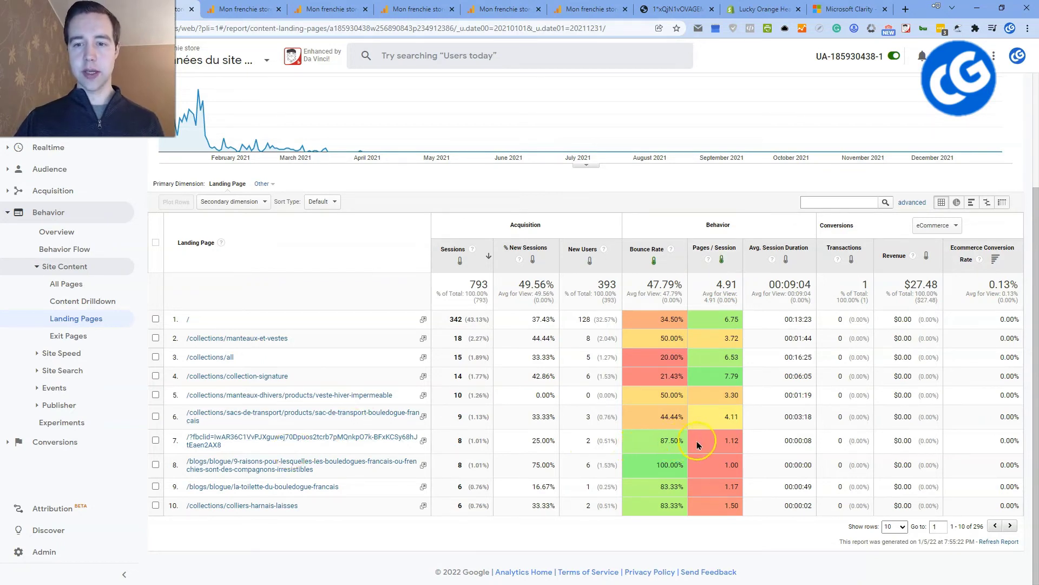
Compare sessions, bounce rate and pages per session of the fbclid landing page with the blog landing pages below it
{"action": "left_click", "coordinate": [741, 437]}
{"action": "left_click_drag", "start_coordinate": [742, 439], "coordinate": [651, 447]}
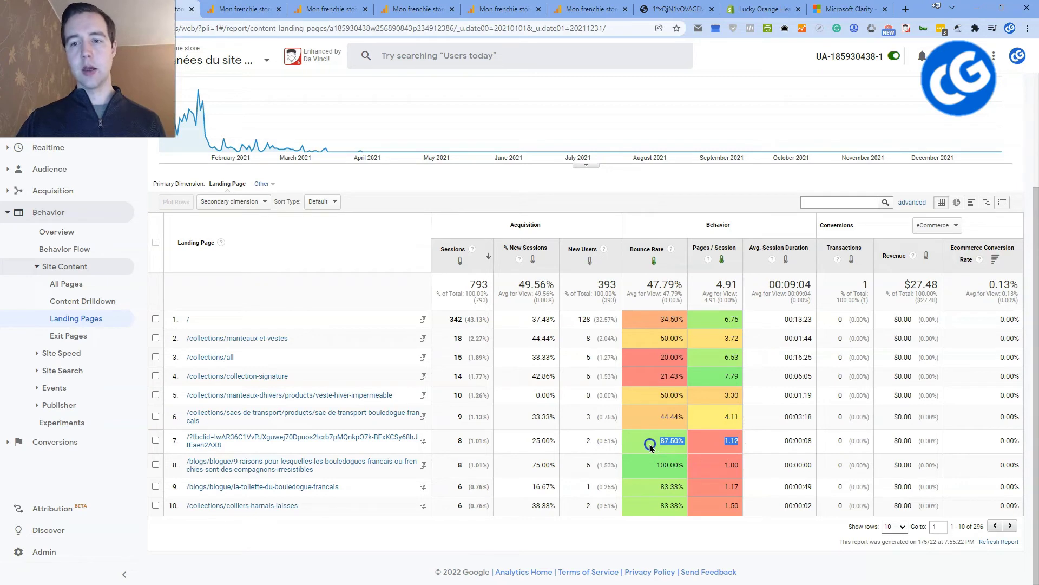
{"action": "left_click_drag", "start_coordinate": [446, 440], "coordinate": [608, 441]}
{"action": "left_click", "coordinate": [606, 441]}
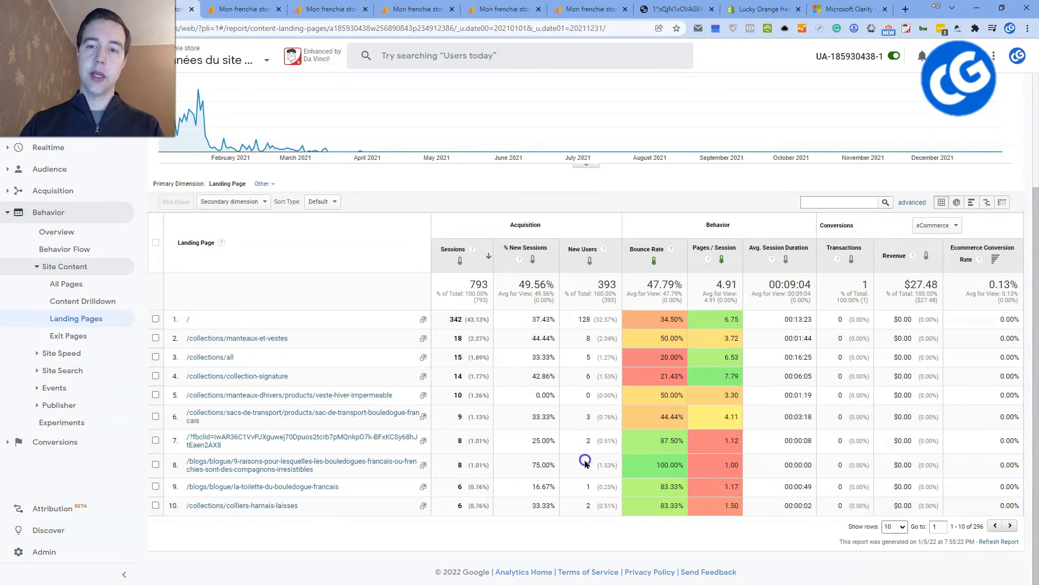
{"action": "right_click", "coordinate": [533, 464]}
{"action": "left_click", "coordinate": [456, 489]}
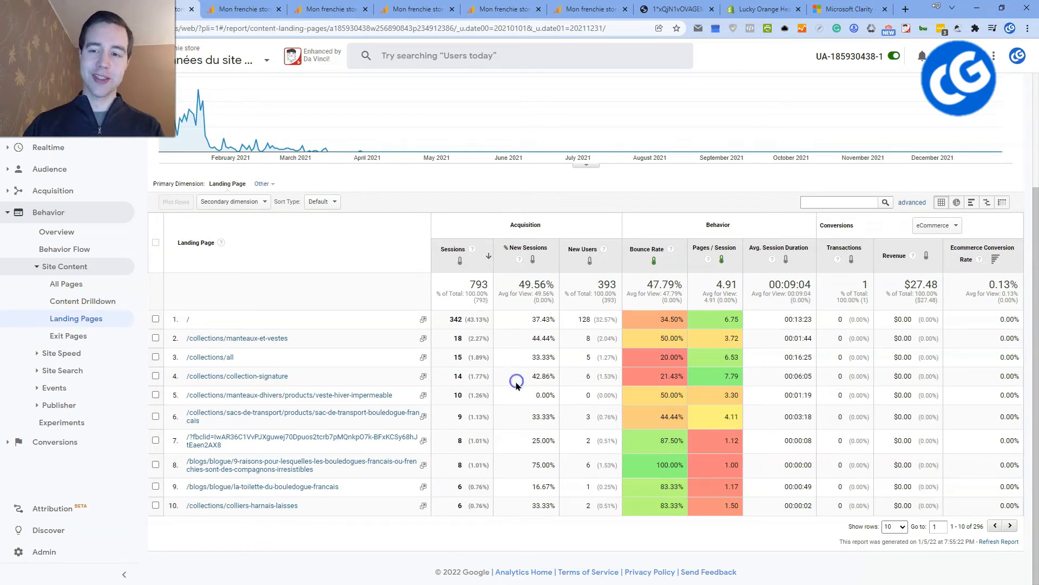
Close the Landing Pages report, look over Exit Pages, and close it along with the Shopping Behavior report tabs
{"action": "left_click", "coordinate": [191, 9]}
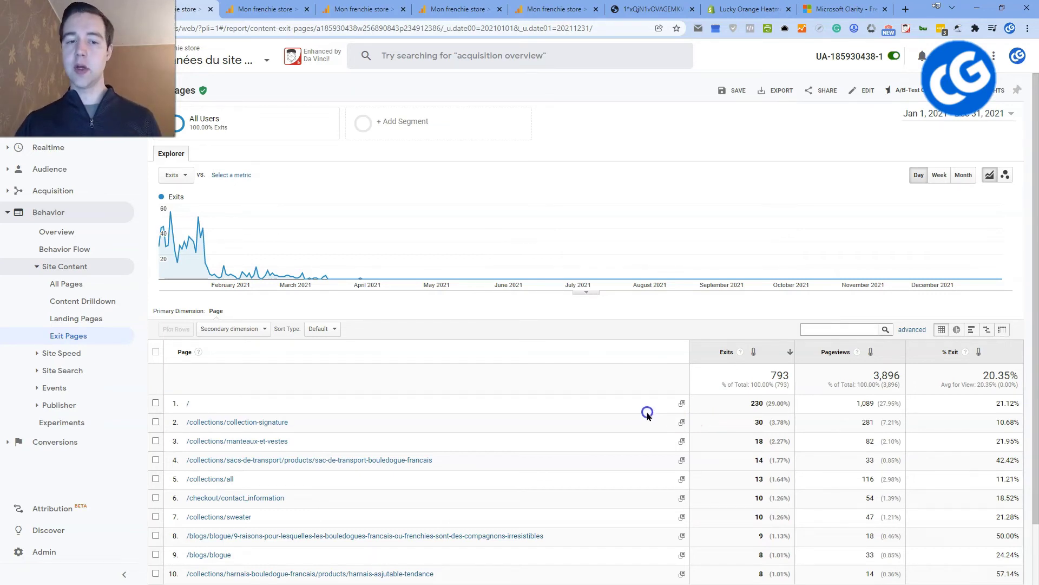
{"action": "left_click", "coordinate": [211, 10]}
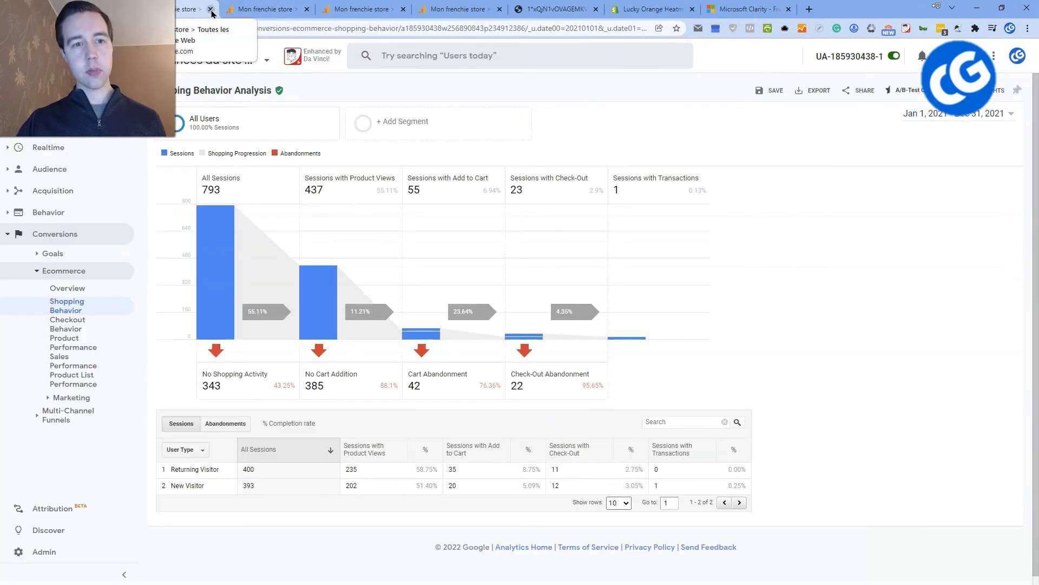
{"action": "left_click", "coordinate": [211, 11]}
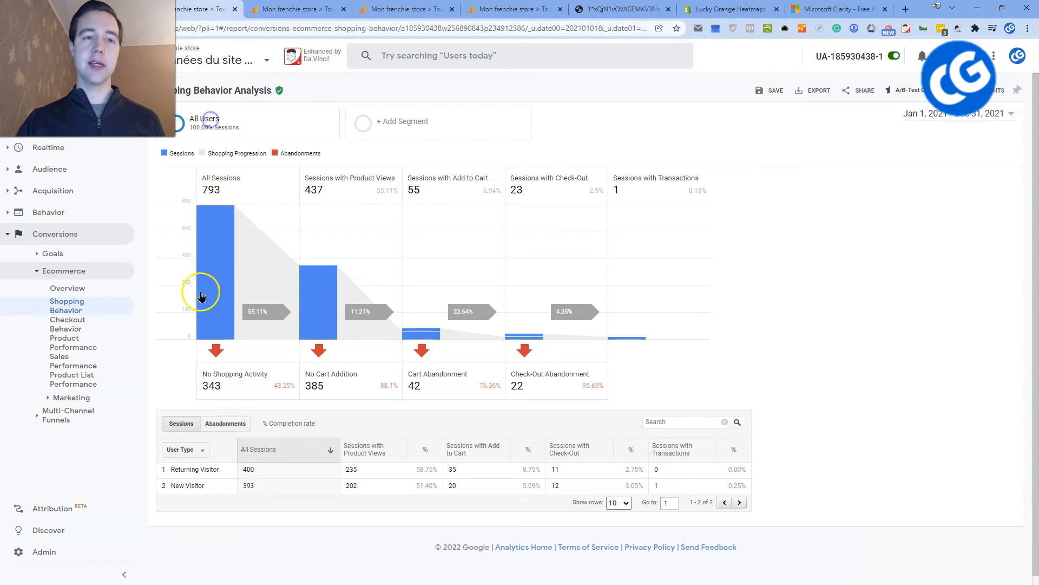
{"action": "middle_click", "coordinate": [215, 8]}
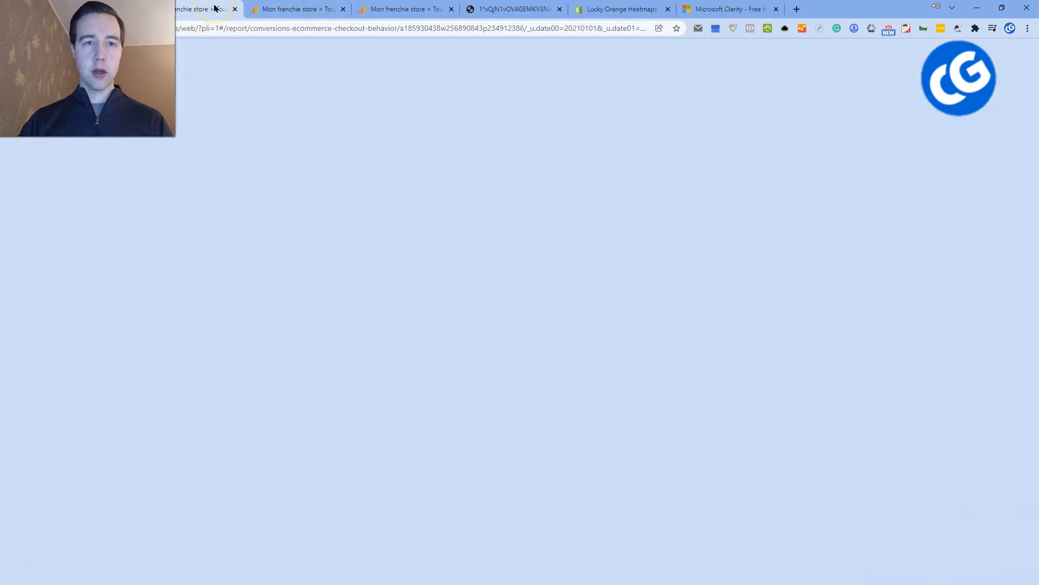
Check the remaining Analytics report tabs and close the blank Checkout Behavior tab
{"action": "left_click", "coordinate": [285, 10]}
{"action": "left_click", "coordinate": [376, 9]}
{"action": "left_click", "coordinate": [162, 10]}
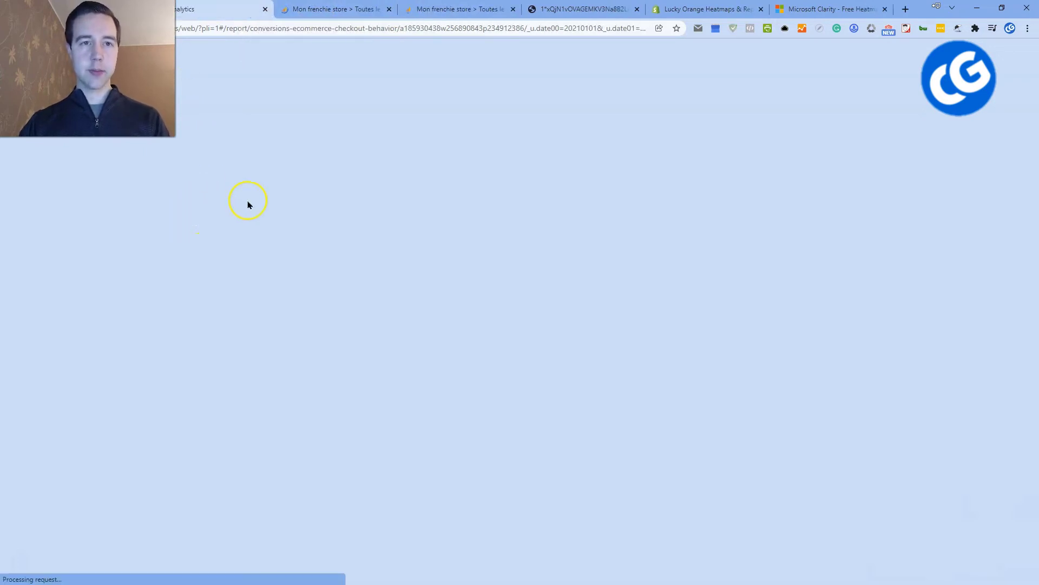
{"action": "key", "text": "ctrl+w"}
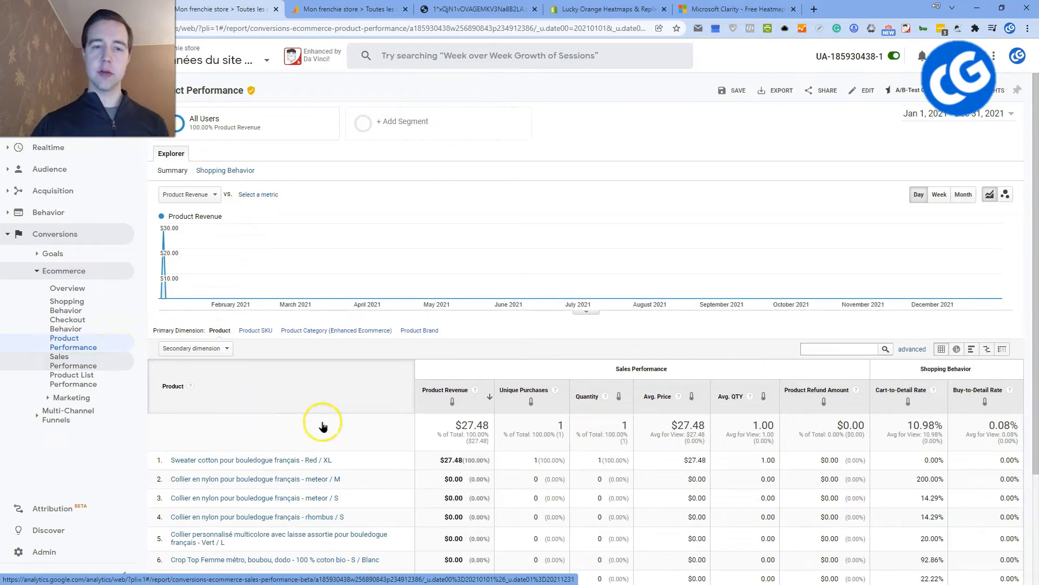
Look over the Product Performance and Sales Performance reports and close the Sales Performance tab
{"action": "left_click", "coordinate": [424, 486]}
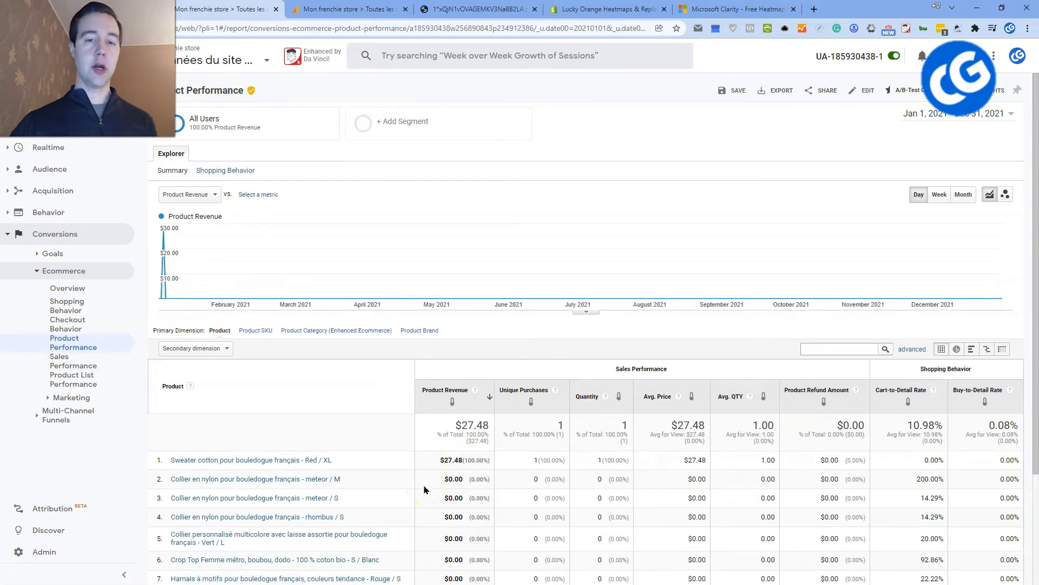
{"action": "left_click", "coordinate": [349, 5]}
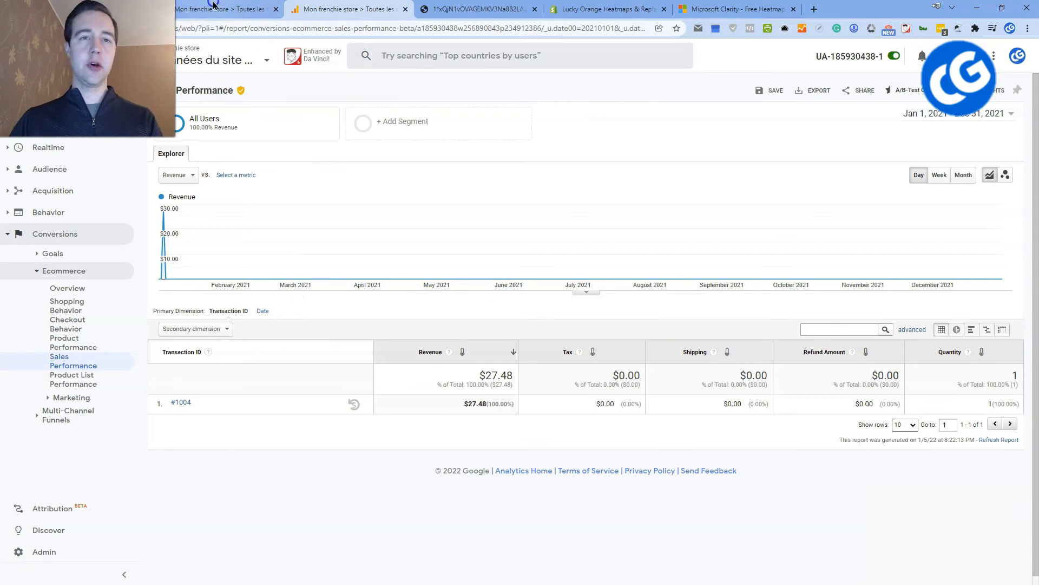
{"action": "middle_click", "coordinate": [324, 5]}
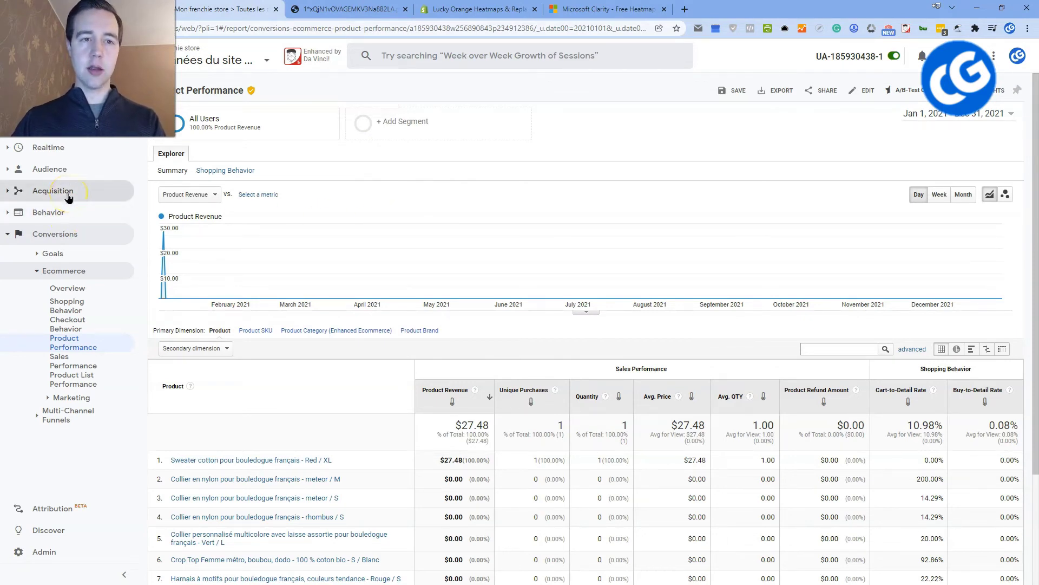
Open the Landing Pages report from the Site Content group of the Behavior reports
{"action": "left_click", "coordinate": [63, 211]}
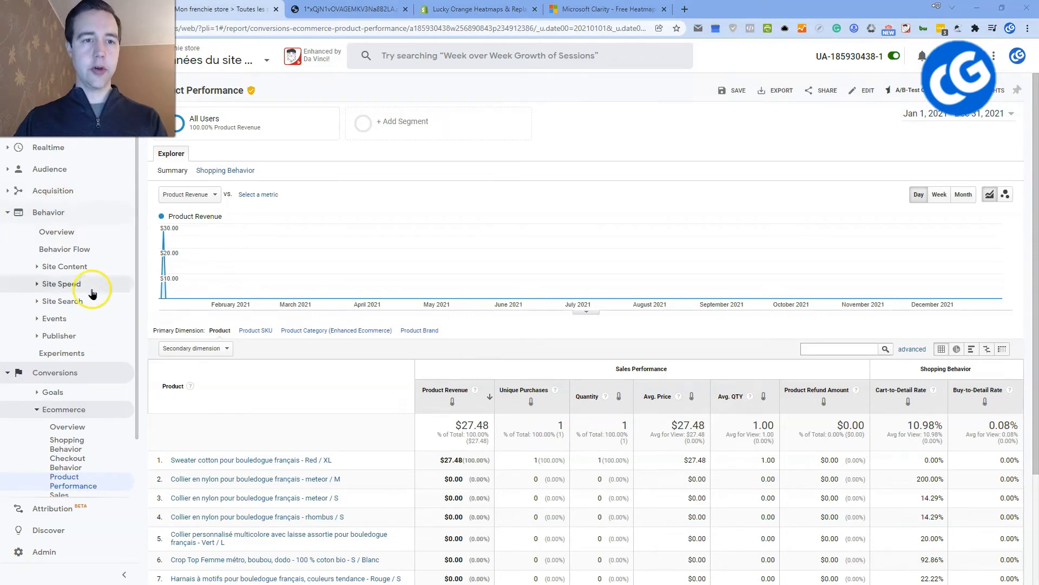
{"action": "left_click", "coordinate": [92, 268]}
{"action": "left_click", "coordinate": [87, 319]}
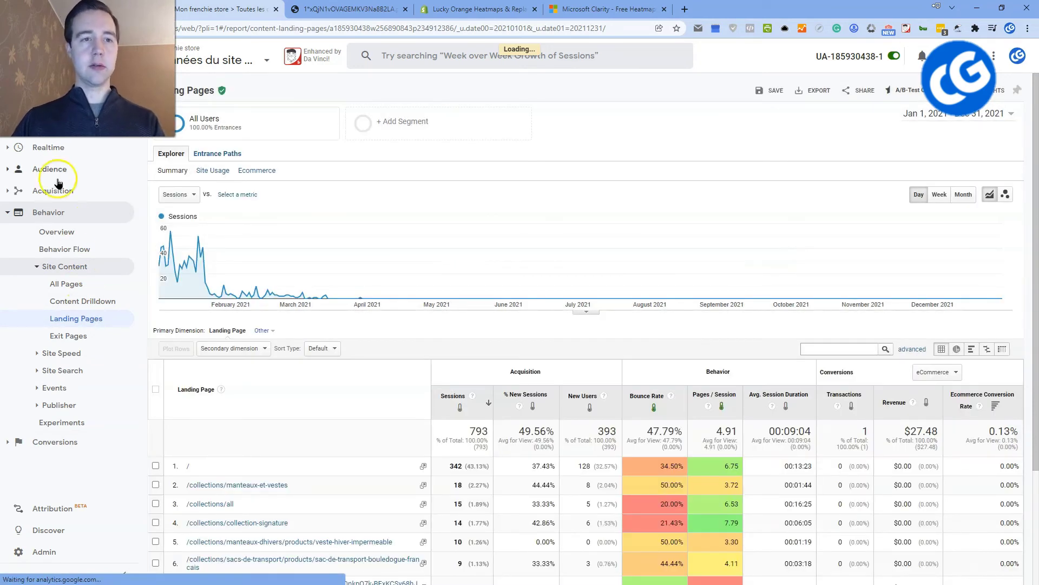
Look through the report groups under Audience, including Mobile, and under Behavior, Conversions and Acquisition
{"action": "left_click", "coordinate": [56, 170]}
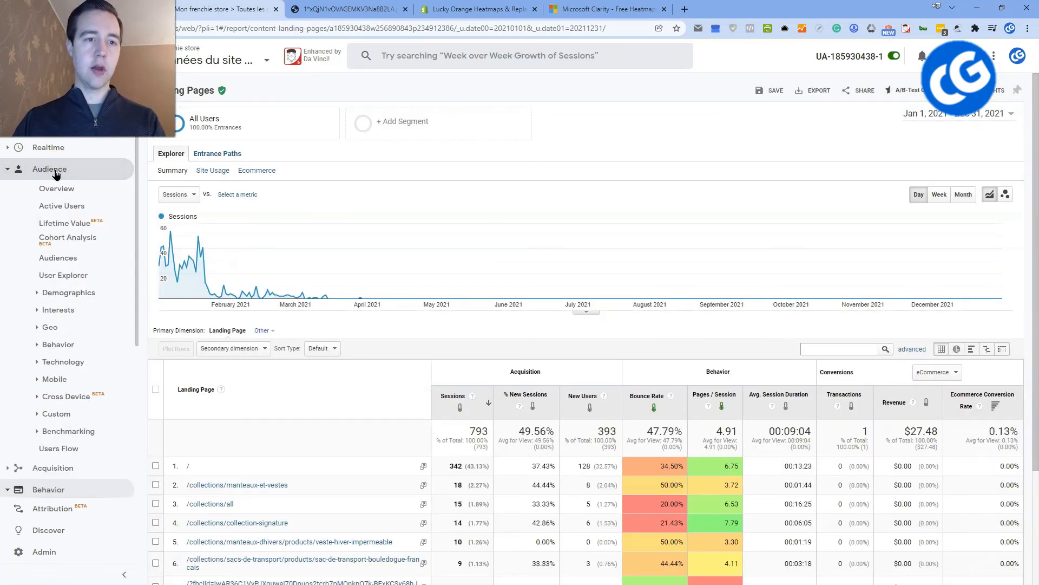
{"action": "left_click", "coordinate": [57, 379]}
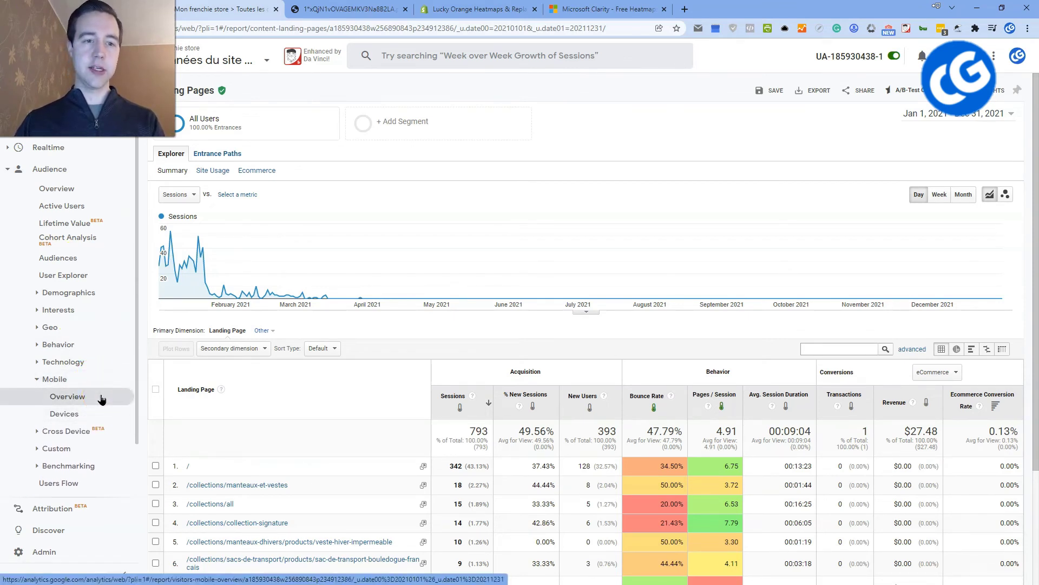
{"action": "scroll", "coordinate": [102, 399], "scroll_direction": "down", "scroll_amount": 3}
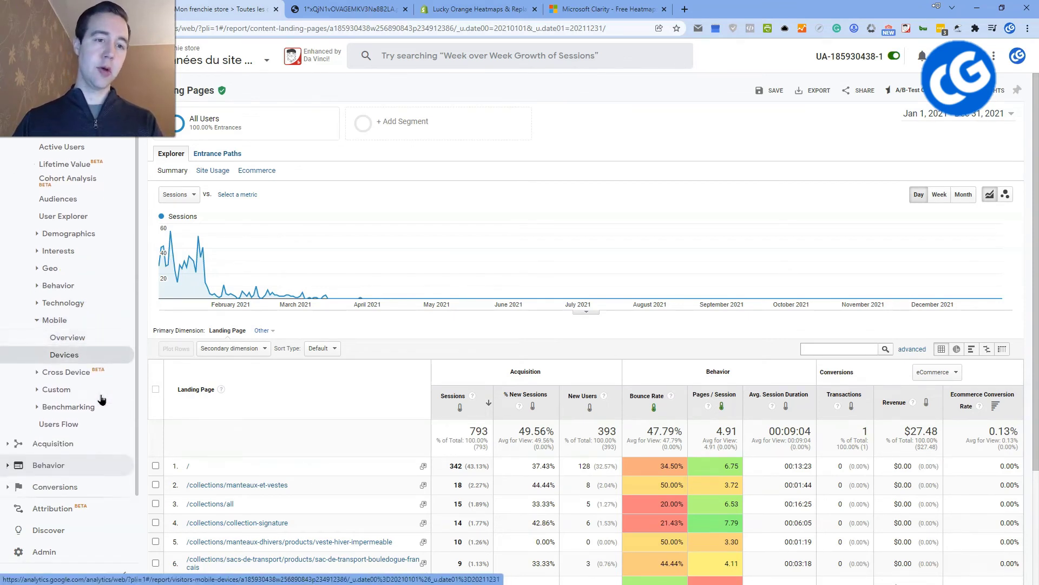
{"action": "left_click", "coordinate": [67, 469]}
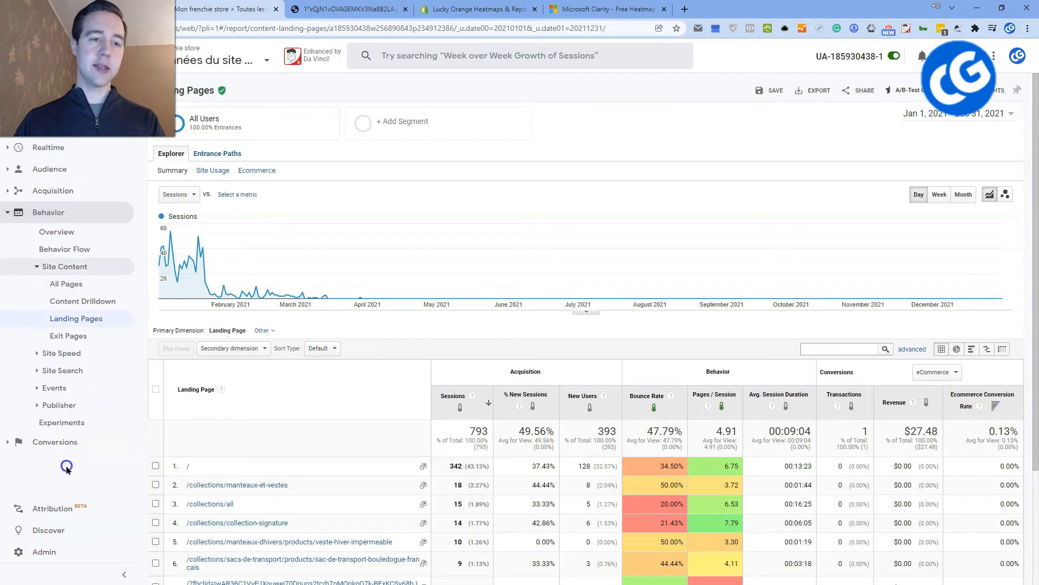
{"action": "left_click", "coordinate": [86, 341]}
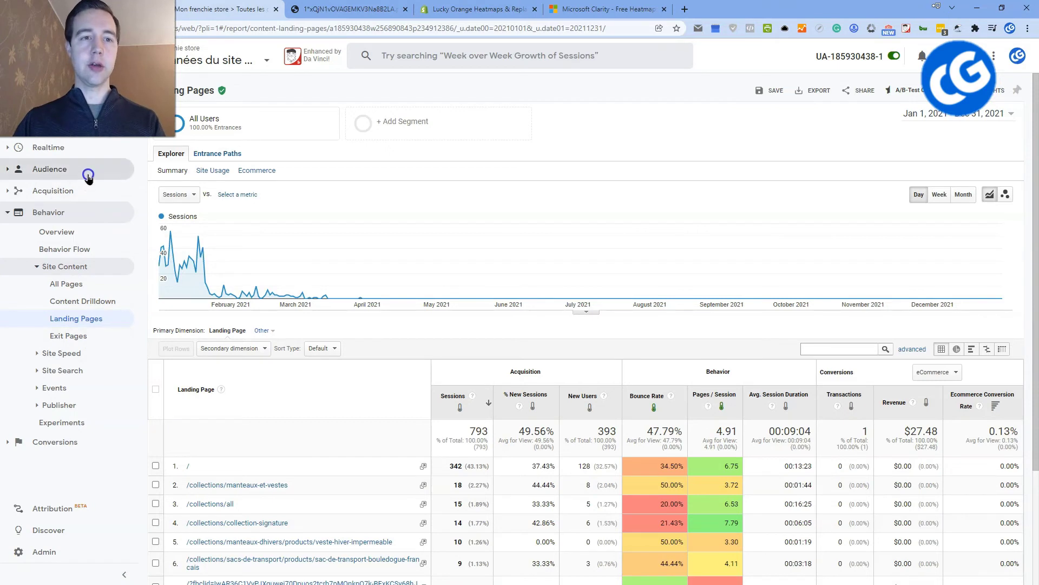
{"action": "left_click", "coordinate": [69, 442]}
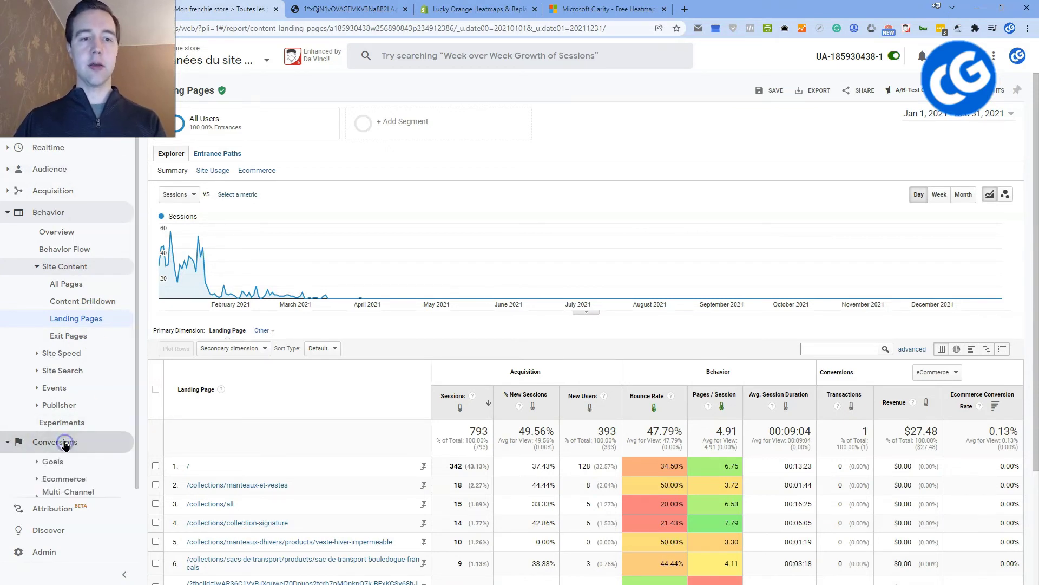
{"action": "left_click", "coordinate": [81, 195]}
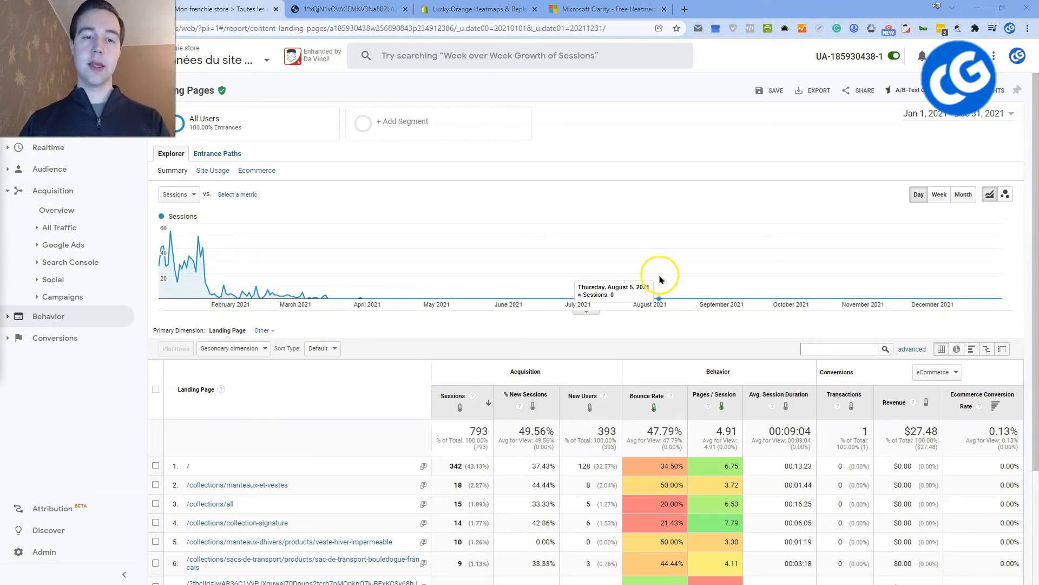
Look over the Landing Pages table and switch to the ResearchXL diagram of research methods
{"action": "scroll", "coordinate": [529, 267], "scroll_direction": "down", "scroll_amount": 2}
{"action": "scroll", "coordinate": [395, 281], "scroll_direction": "down", "scroll_amount": 1}
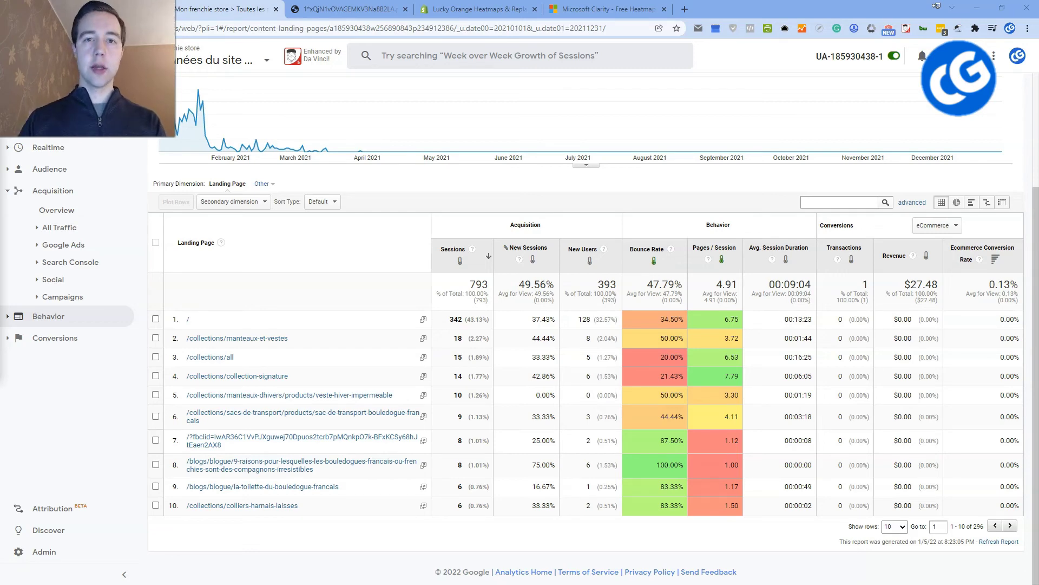
{"action": "left_click", "coordinate": [339, 9]}
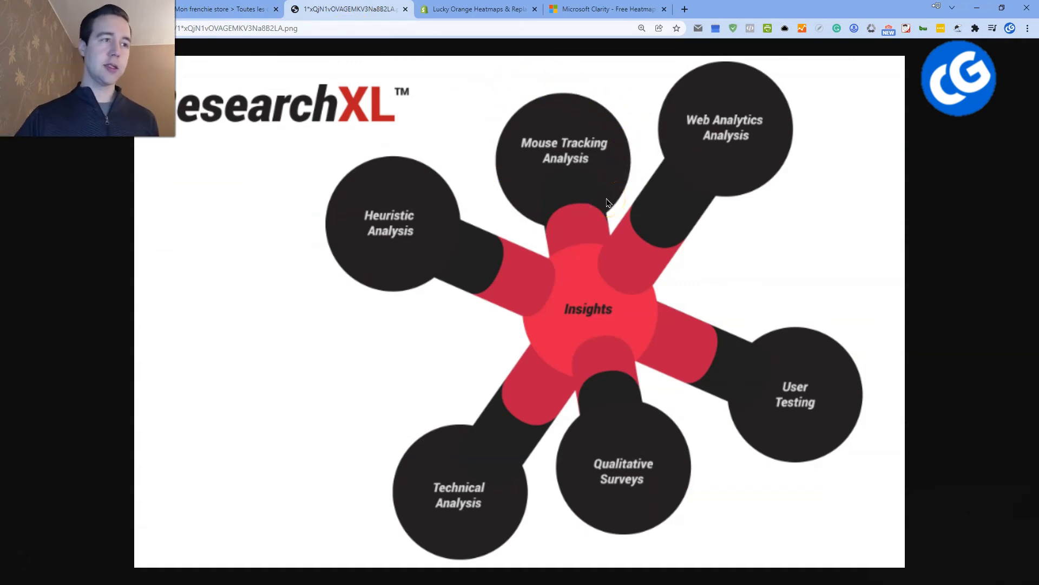
Switch to the Lucky Orange Heatmaps & Replay listing and enlarge its heatmap screenshot
{"action": "left_click", "coordinate": [490, 9]}
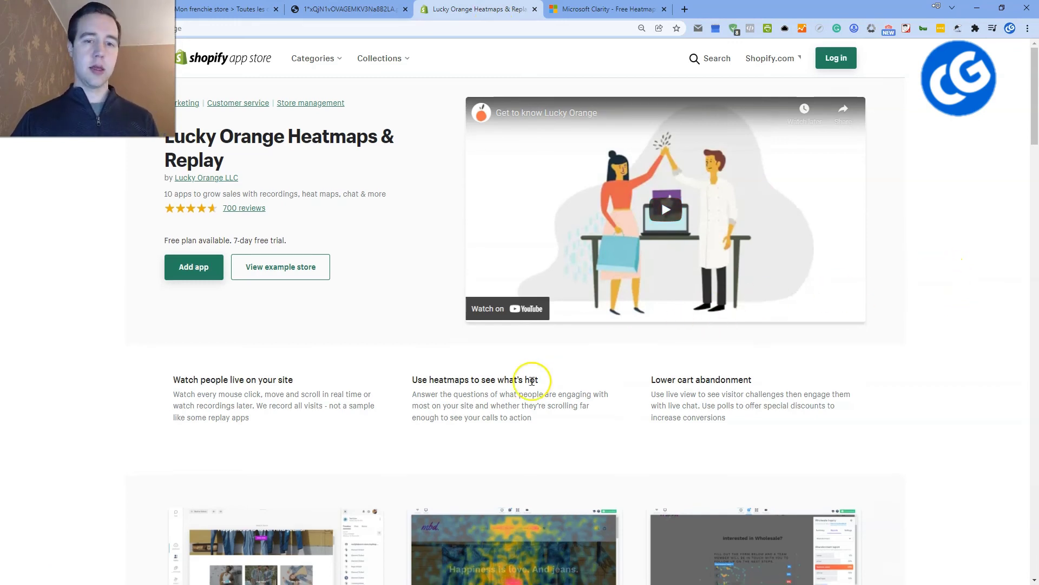
{"action": "scroll", "coordinate": [529, 378], "scroll_direction": "down", "scroll_amount": 2}
{"action": "left_click", "coordinate": [533, 469]}
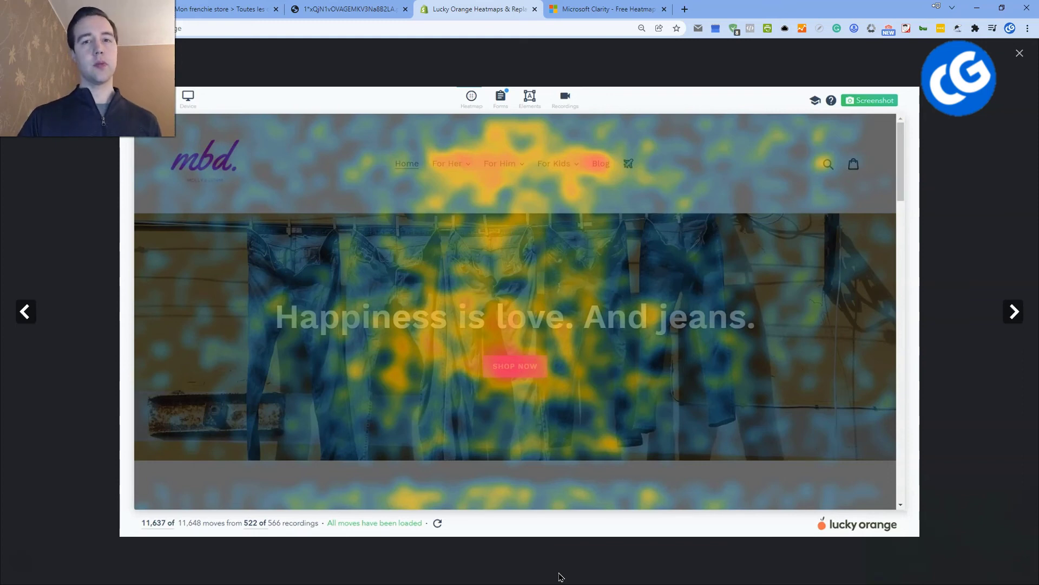
Browse the Lucky Orange gallery images for form analytics, funnels, live chat, dashboard and session recordings, and close the gallery
{"action": "left_click", "coordinate": [1020, 320]}
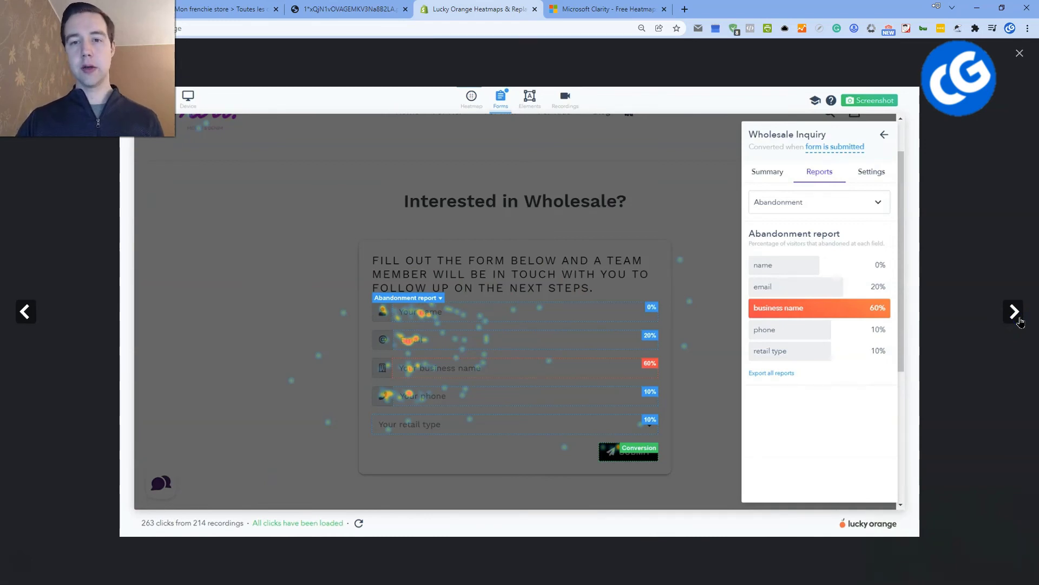
{"action": "left_click", "coordinate": [1020, 321]}
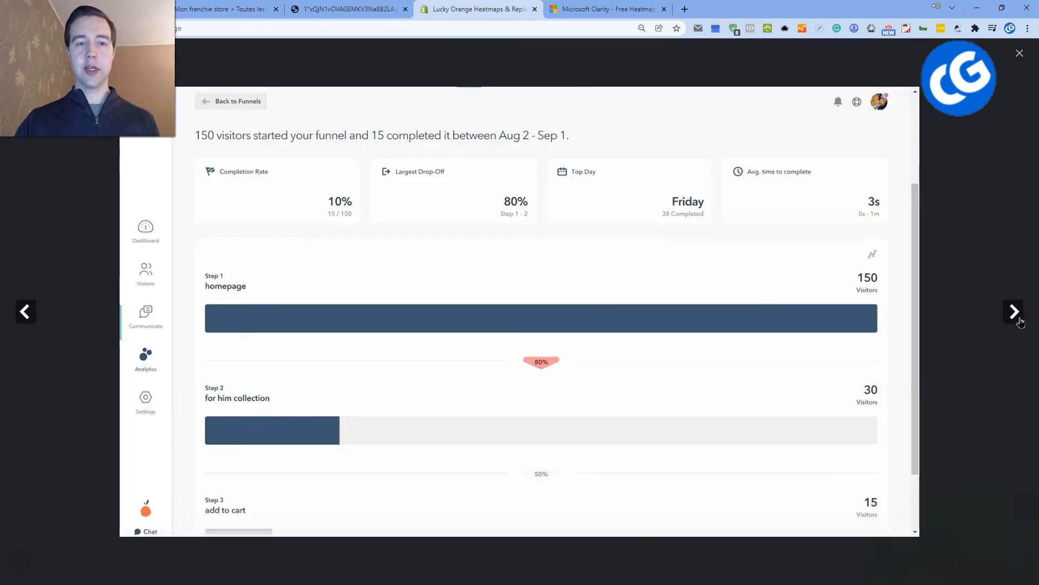
{"action": "left_click", "coordinate": [1020, 321]}
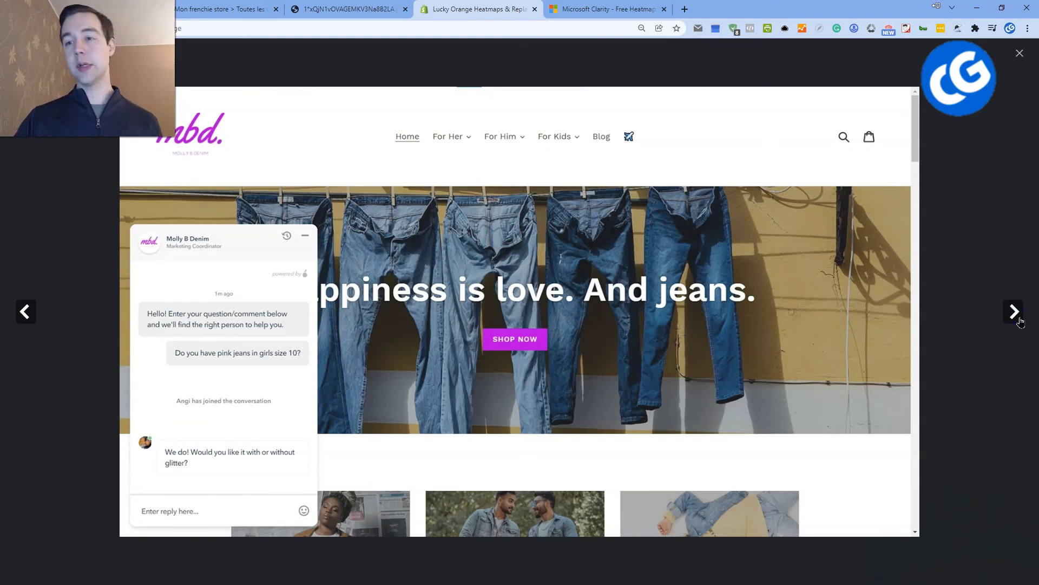
{"action": "left_click", "coordinate": [1020, 322]}
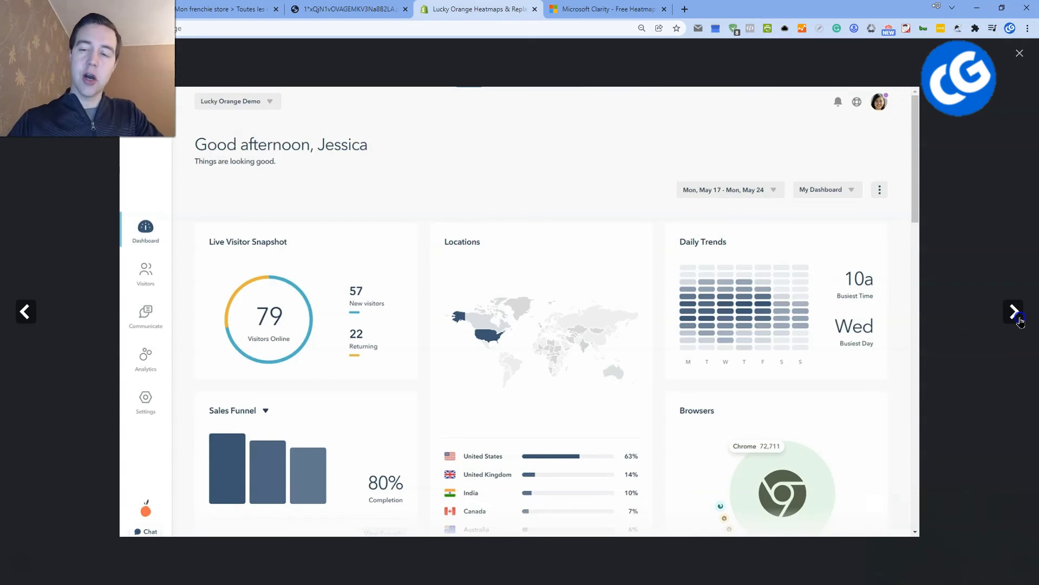
{"action": "left_click", "coordinate": [1020, 322]}
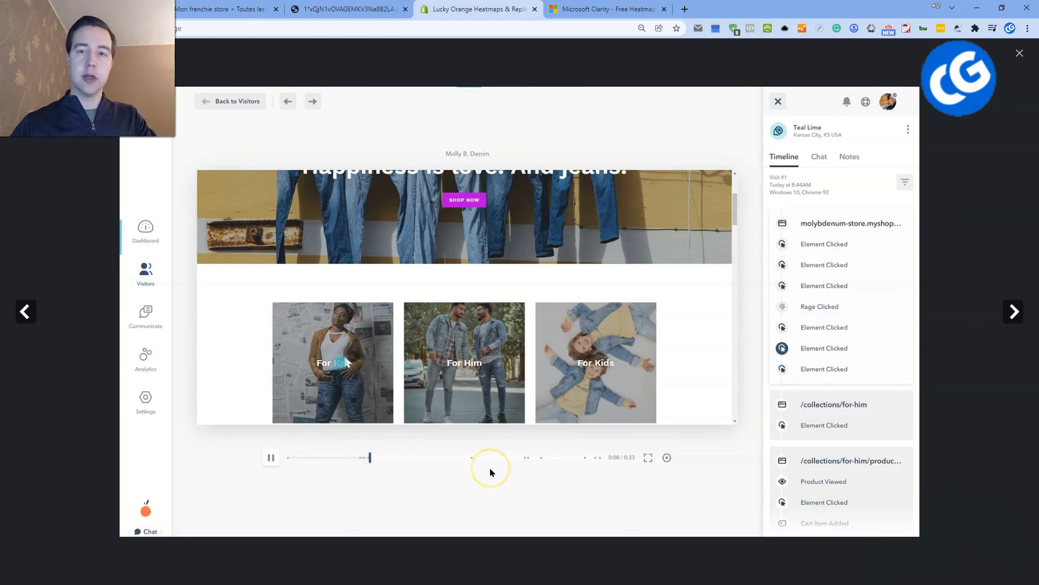
{"action": "left_click", "coordinate": [1011, 313]}
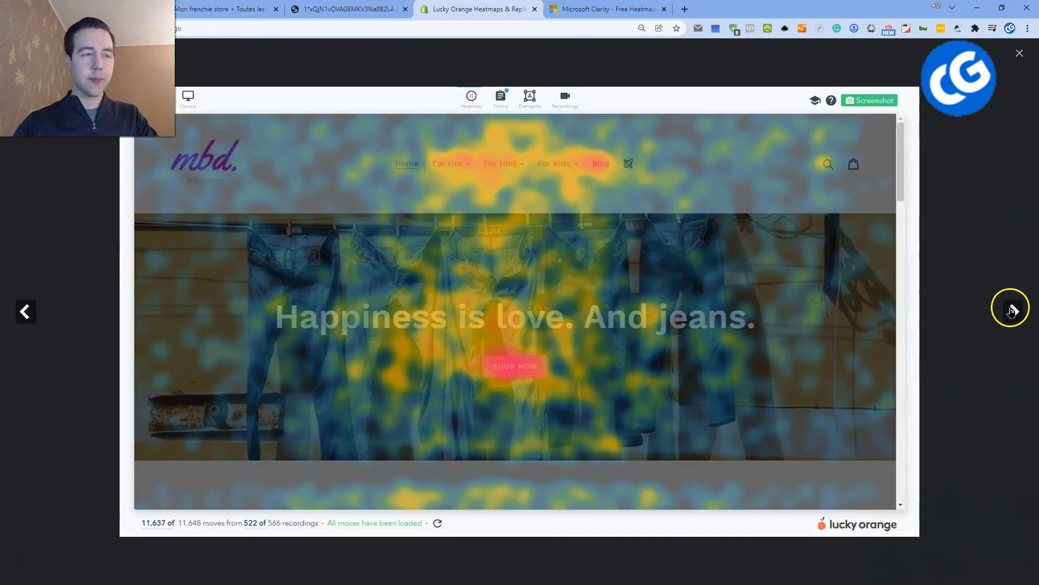
{"action": "left_click", "coordinate": [1011, 311]}
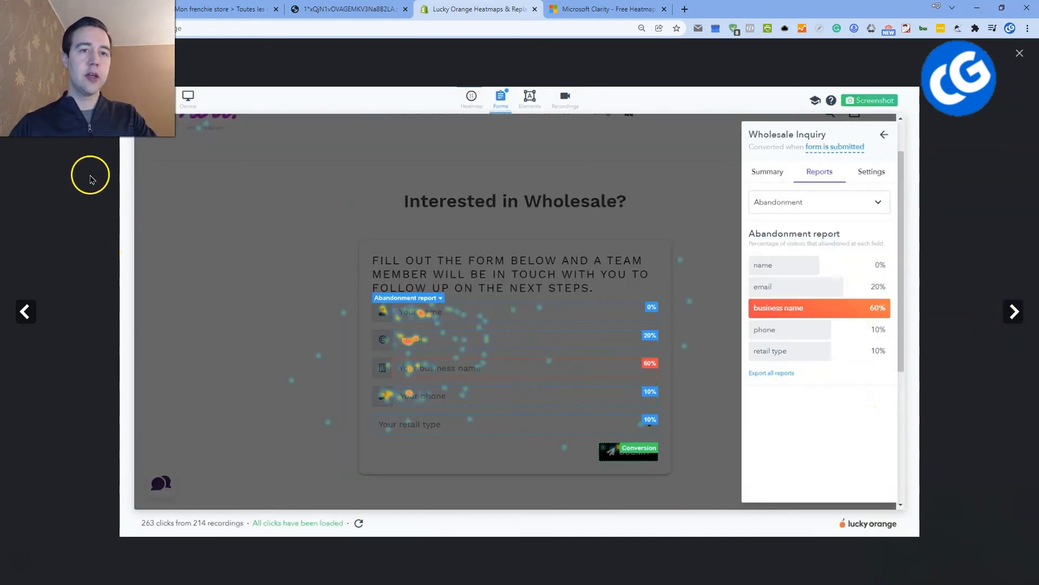
{"action": "left_click", "coordinate": [1019, 52]}
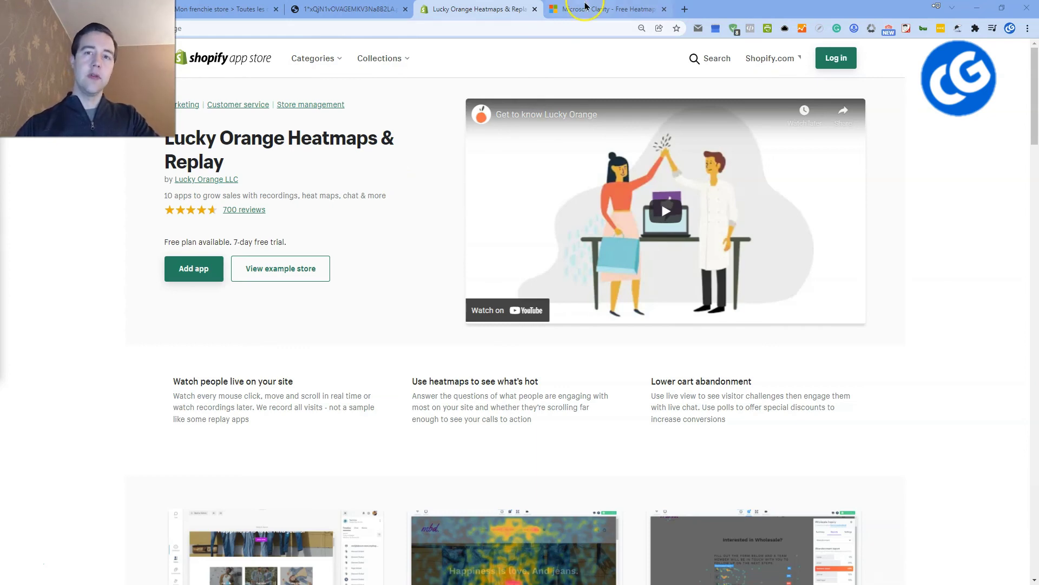
Check Lucky Orange's pricing plans, switch to the Microsoft Clarity page and enlarge its text for reading
{"action": "scroll", "coordinate": [419, 219], "scroll_direction": "down", "scroll_amount": 5}
{"action": "key", "text": "ctrl+Tab"}
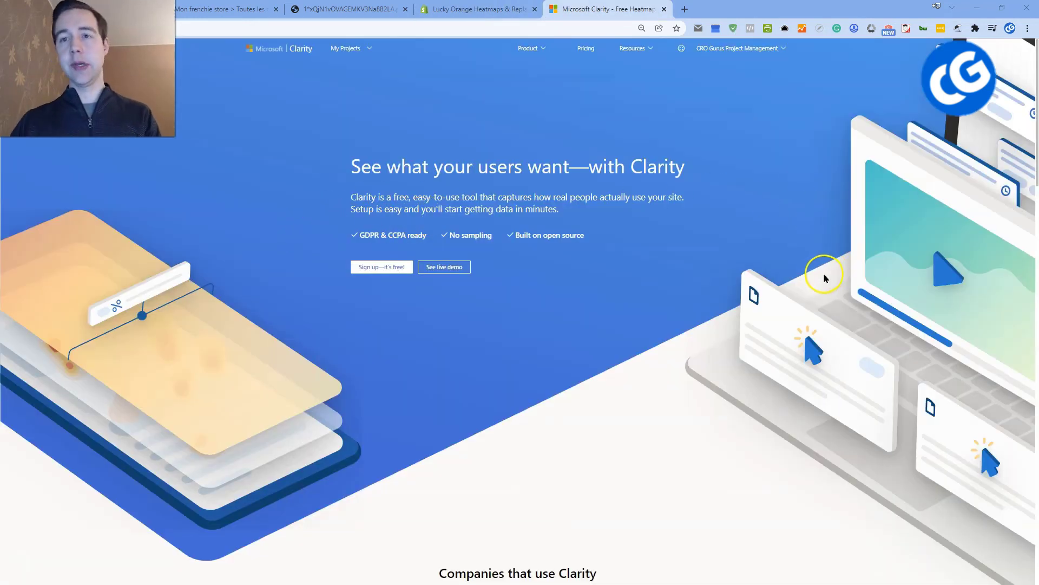
{"action": "key", "text": "ctrl+plus"}
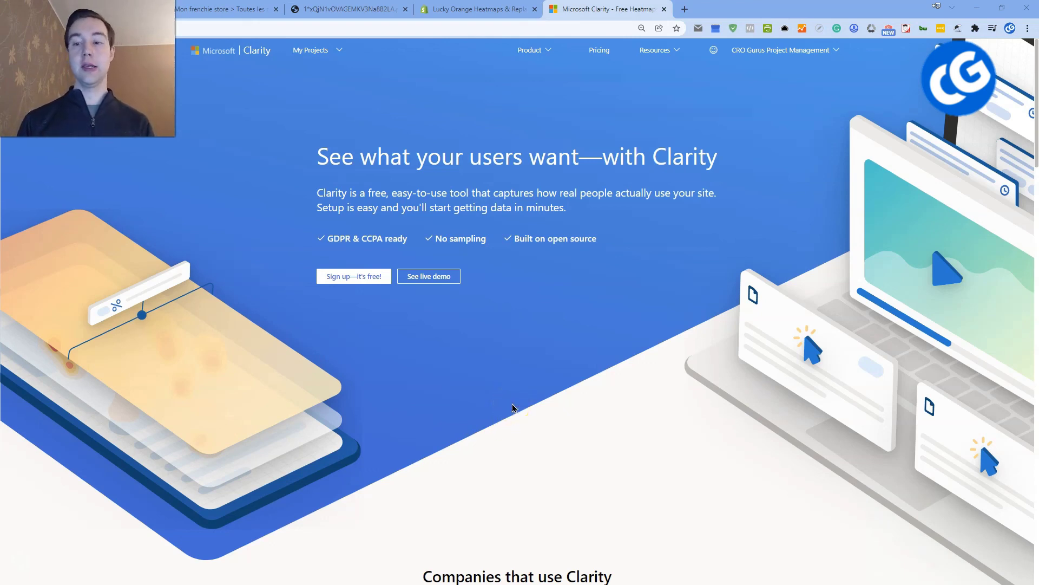
Return to the Lucky Orange listing, expand its full description and read about its recording, heatmap and survey features
{"action": "left_click", "coordinate": [476, 9]}
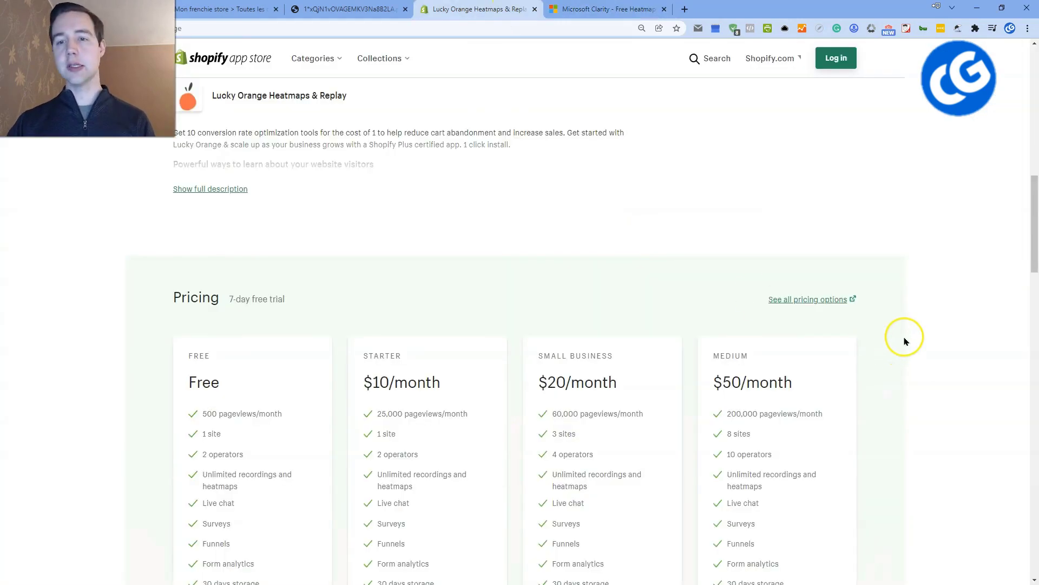
{"action": "scroll", "coordinate": [647, 343], "scroll_direction": "up", "scroll_amount": 2}
{"action": "left_click", "coordinate": [241, 366]}
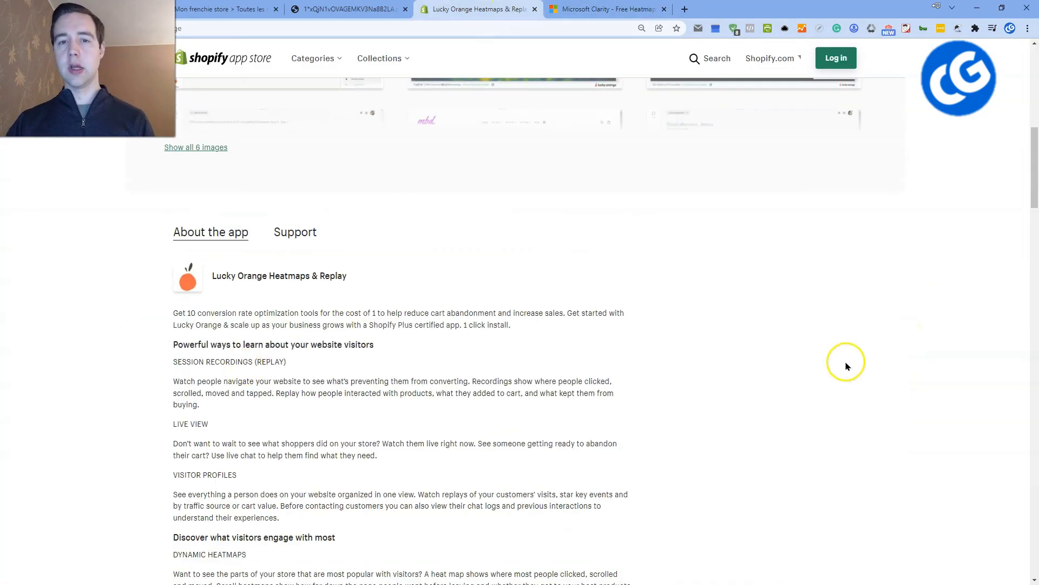
{"action": "scroll", "coordinate": [844, 361], "scroll_direction": "up", "scroll_amount": 2}
{"action": "scroll", "coordinate": [847, 364], "scroll_direction": "down", "scroll_amount": 5}
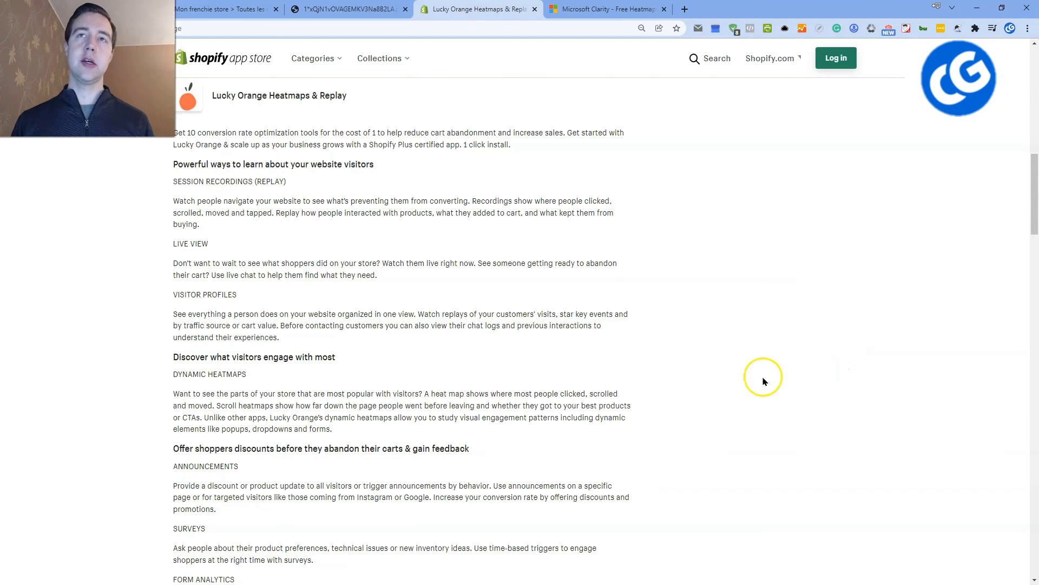